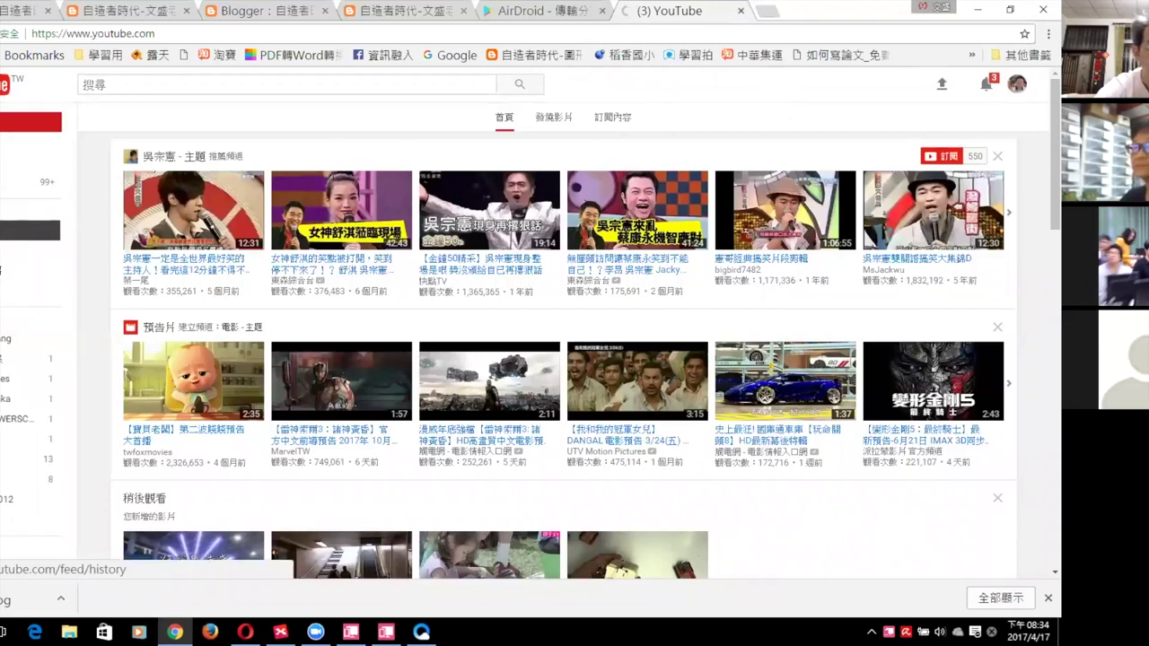
- Open the channel's video manager (影片管理員) and look through the list of uploaded videos
left_click(3, 150)
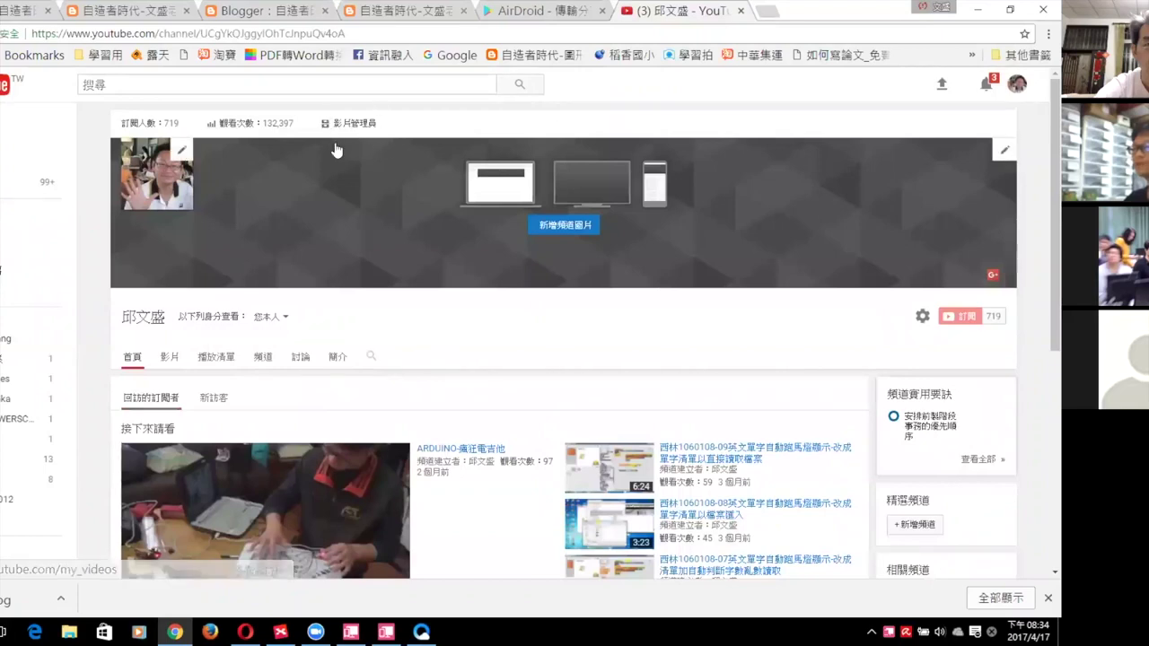
left_click(359, 126)
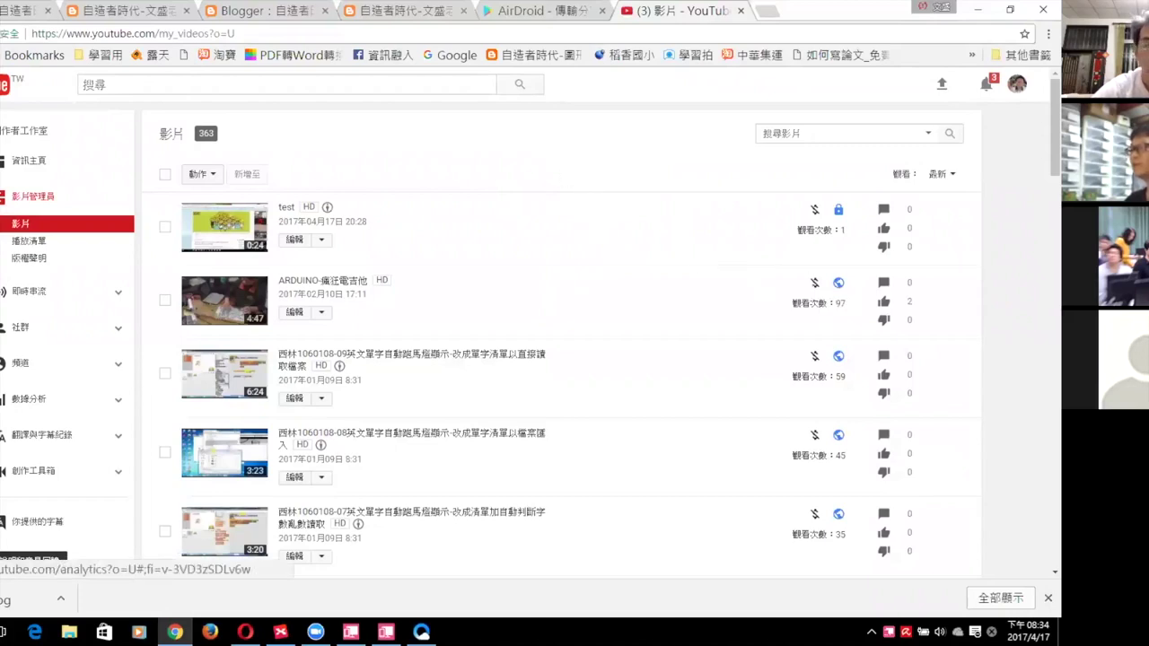
scroll(812, 377, "down", 4)
scroll(837, 292, "up", 4)
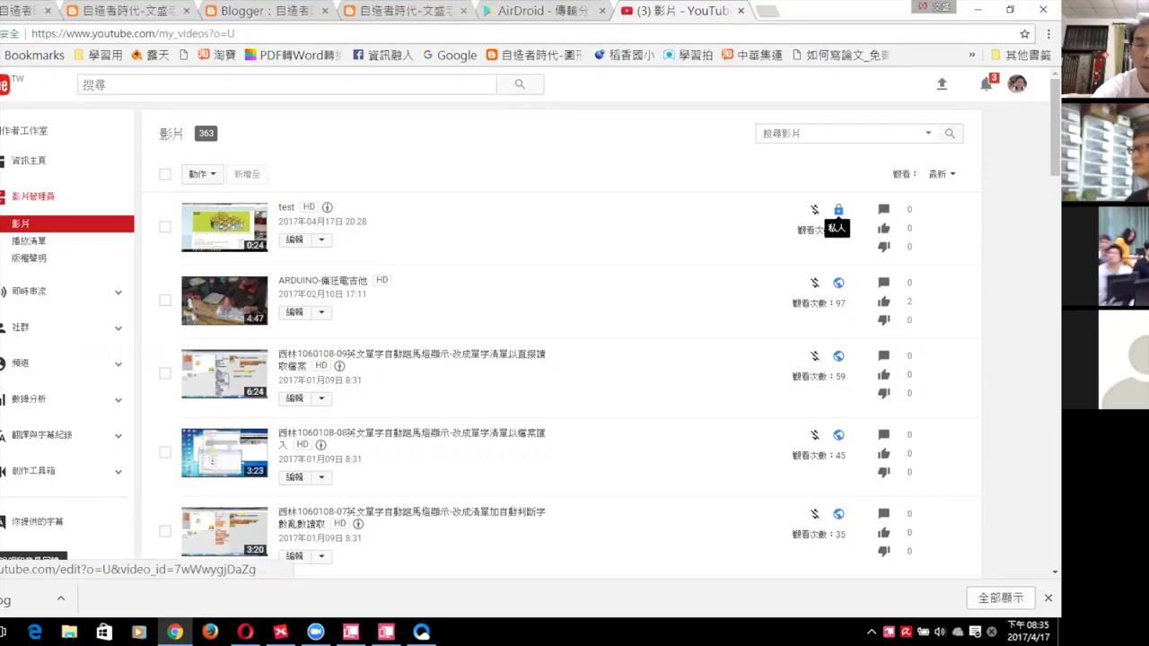
- Open the private video "test" for editing and set its visibility to 公開 (public)
left_click(320, 240)
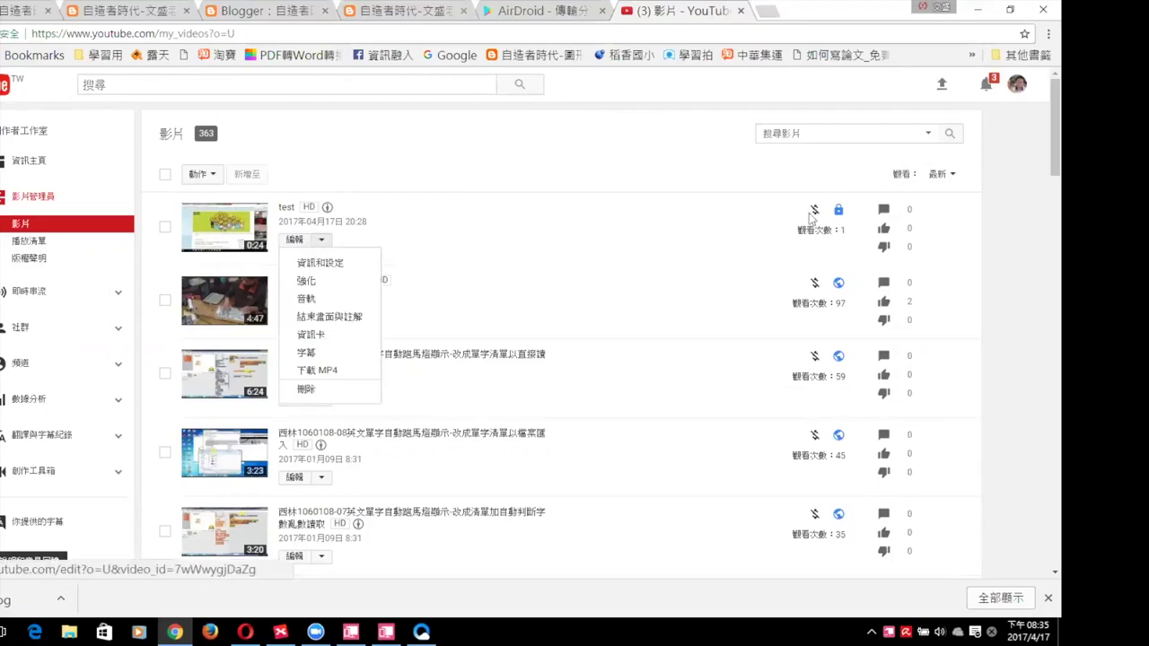
left_click(838, 212)
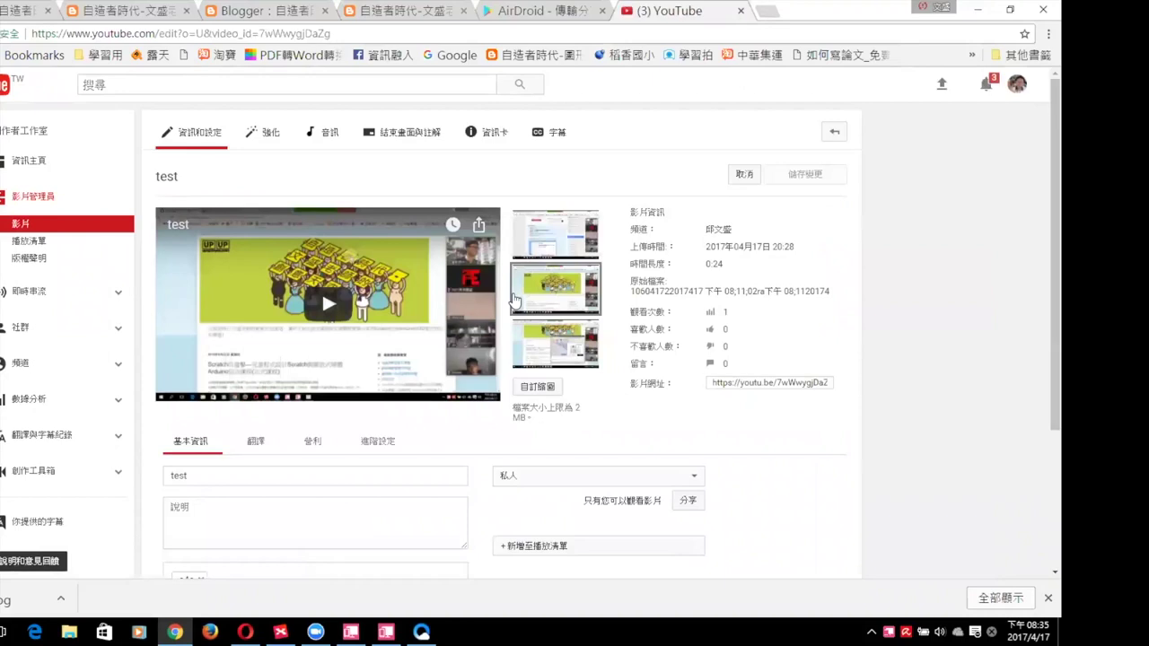
key("alt+Left")
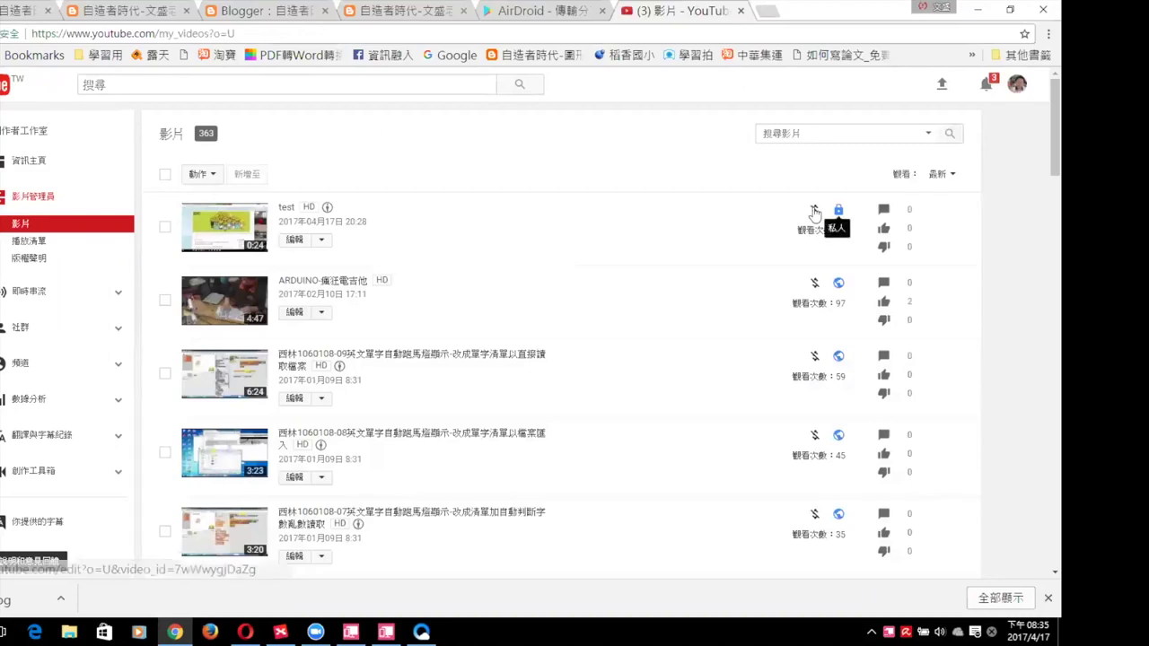
left_click(837, 214)
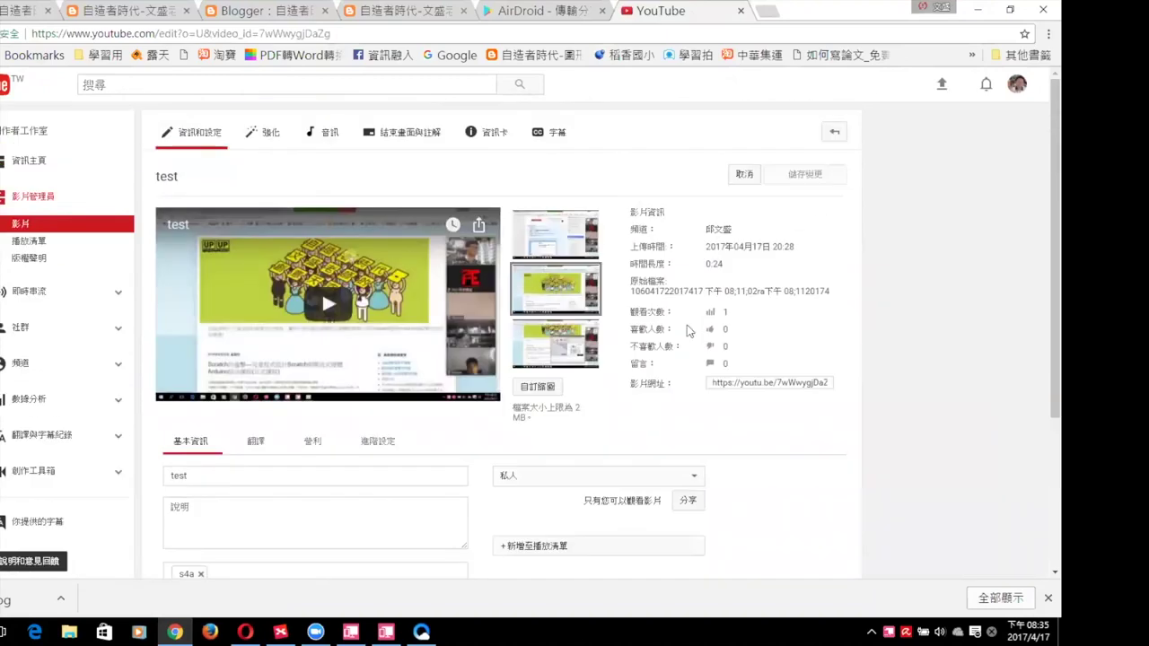
scroll(753, 393, "down", 1)
left_click(697, 406)
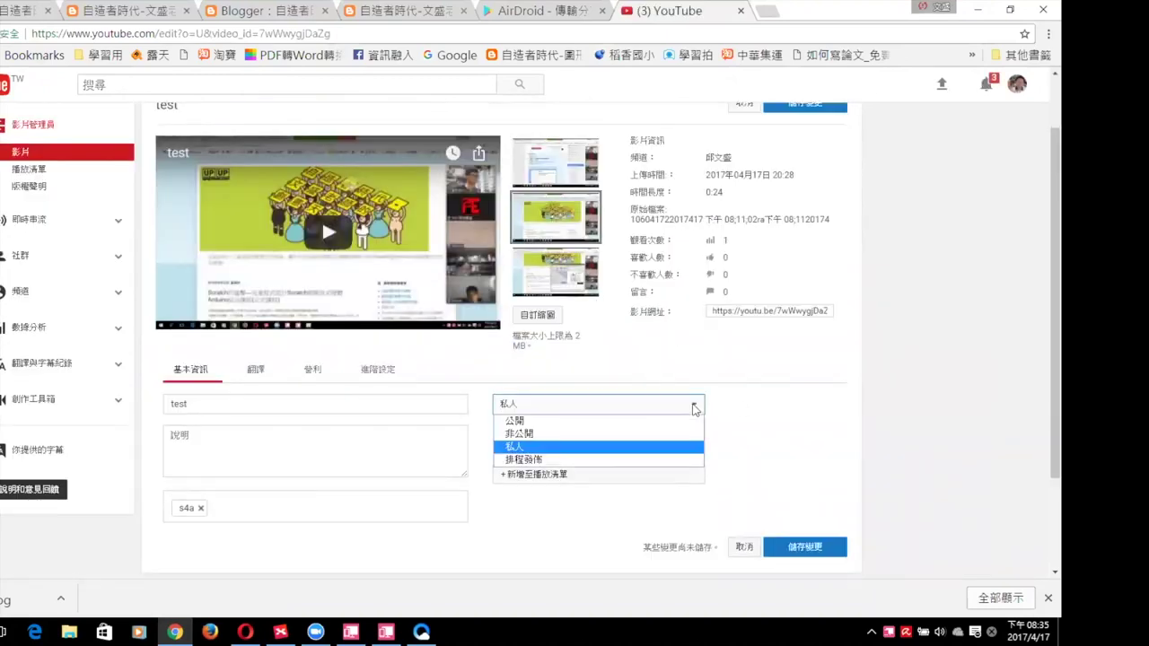
left_click(521, 422)
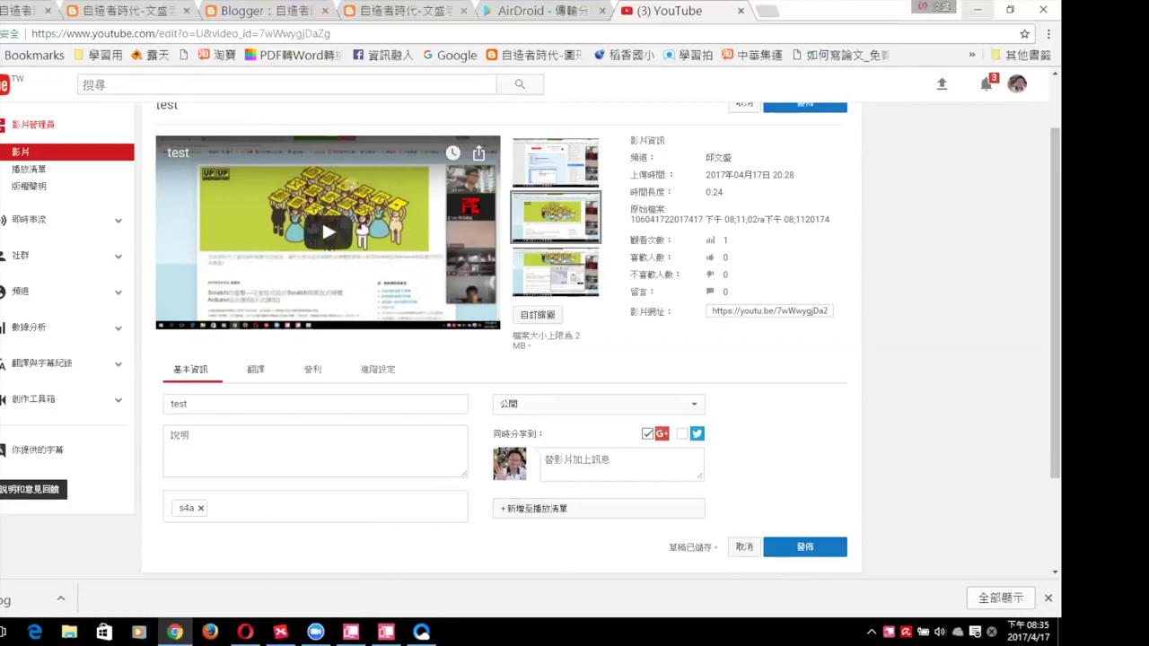
- Close the extra browser window and launch oCam from the desktop
left_click(421, 633)
left_click(1046, 11)
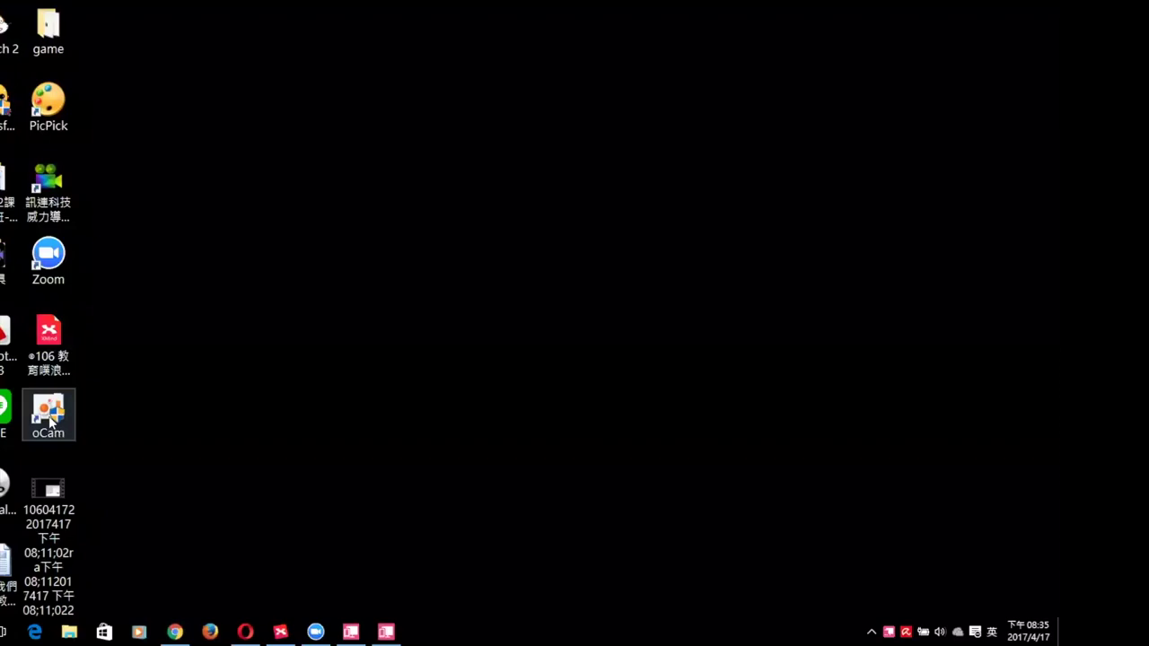
double_click(65, 409)
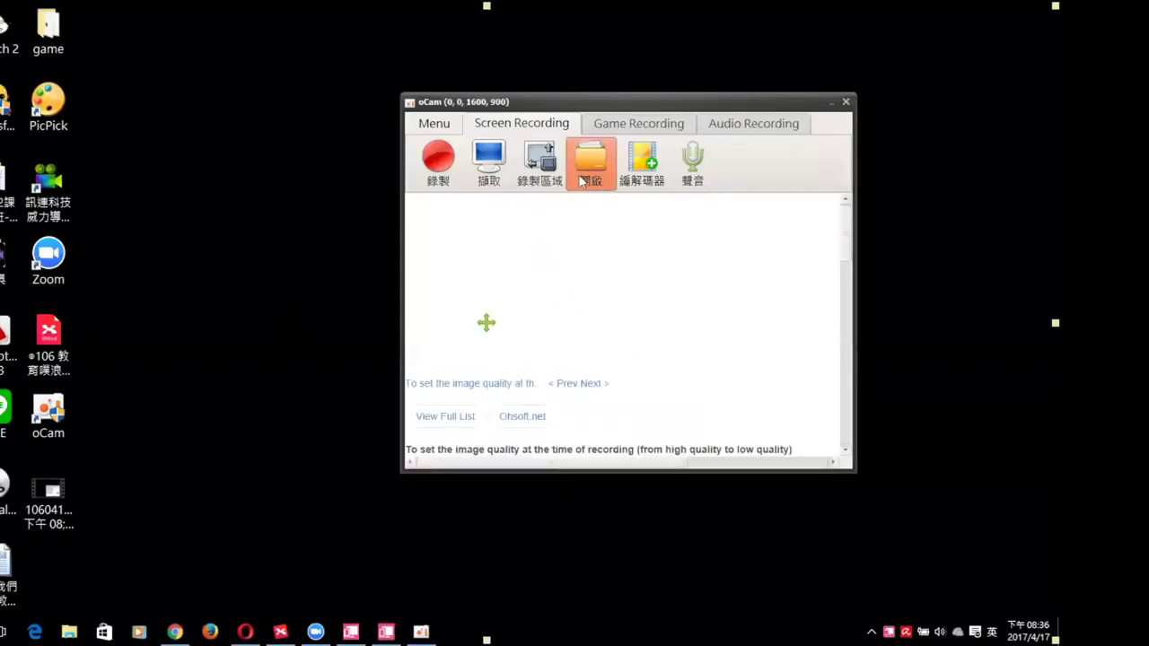
- Review the saving and video resize settings in oCam's options, and accept them as they are
left_click(441, 126)
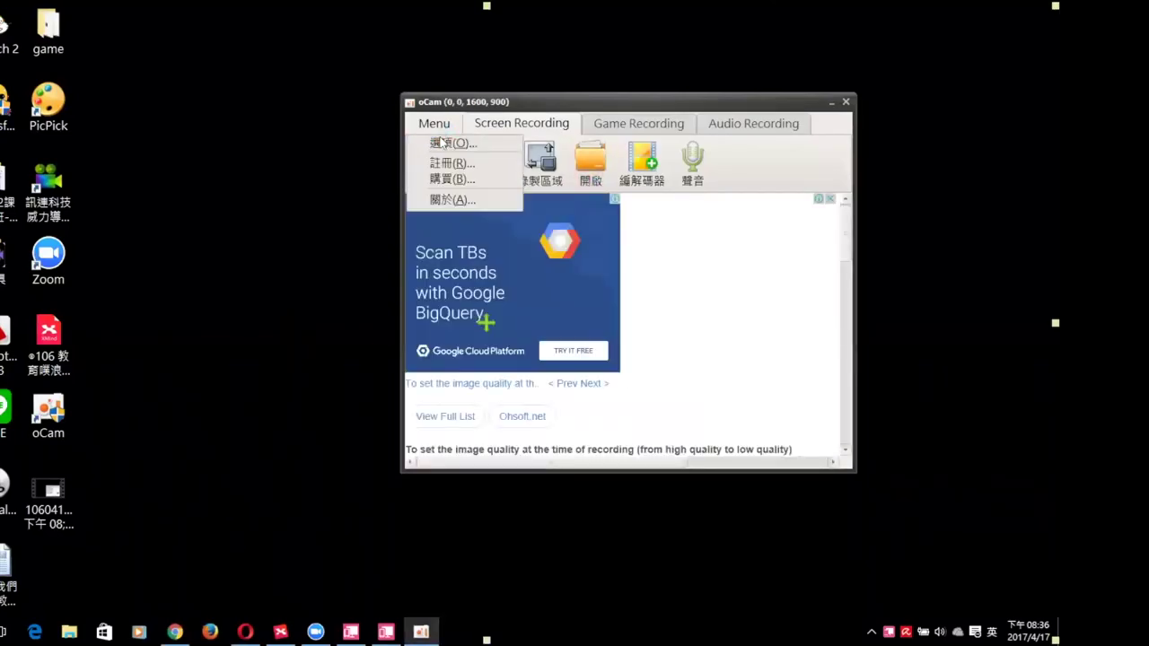
left_click(449, 141)
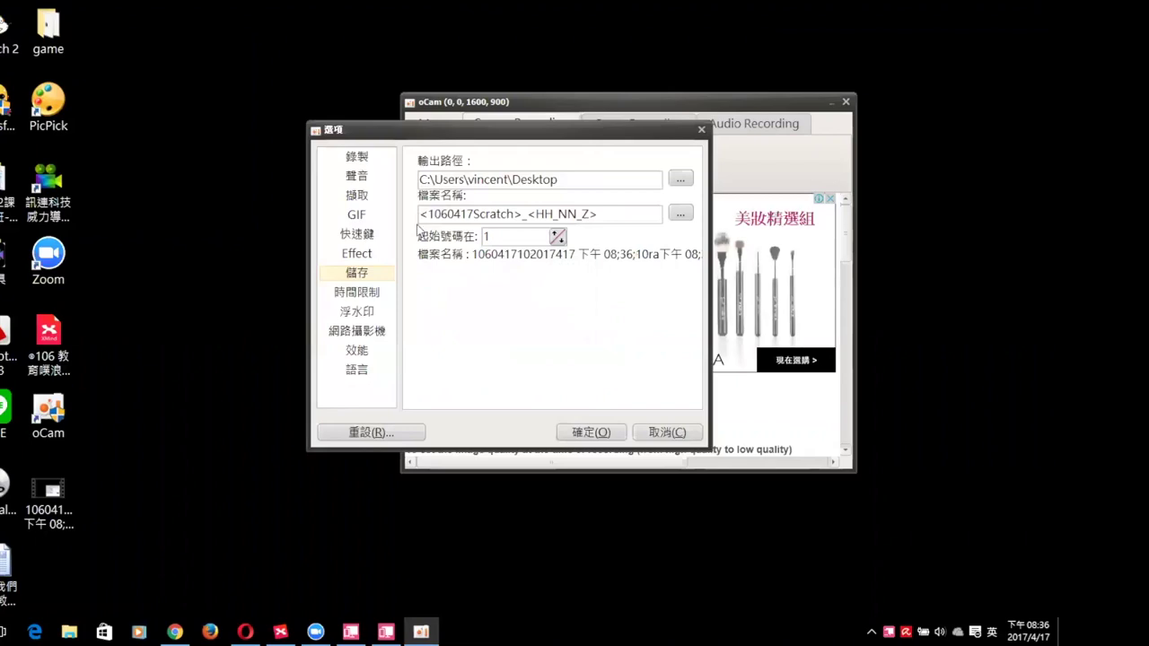
left_click(358, 157)
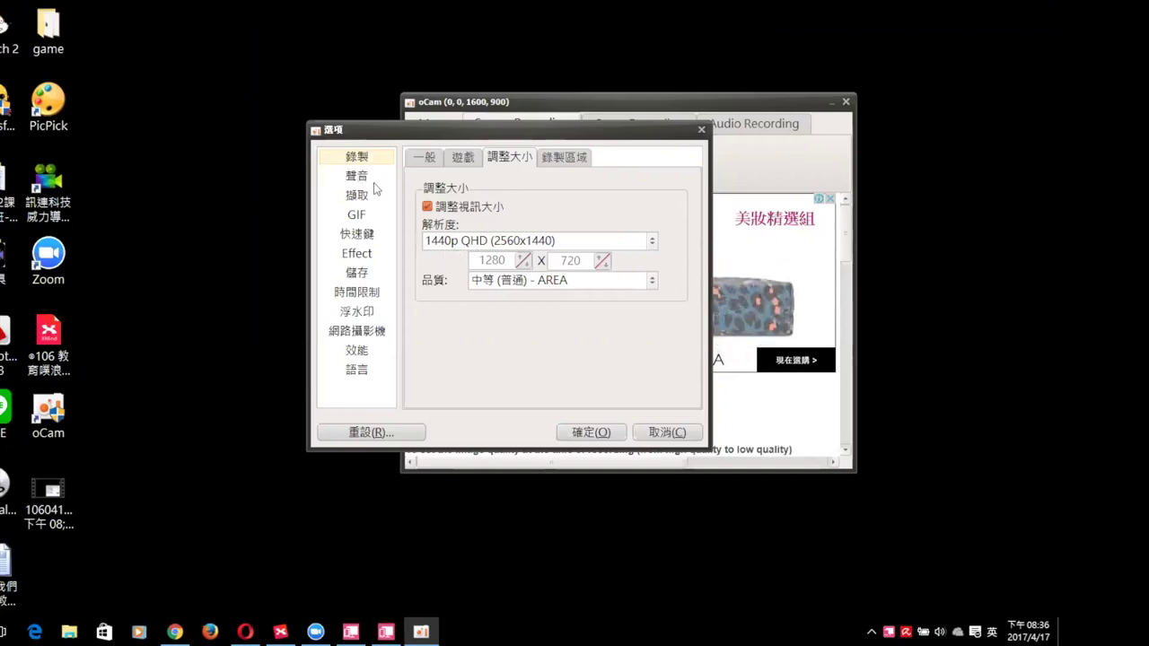
left_click(594, 430)
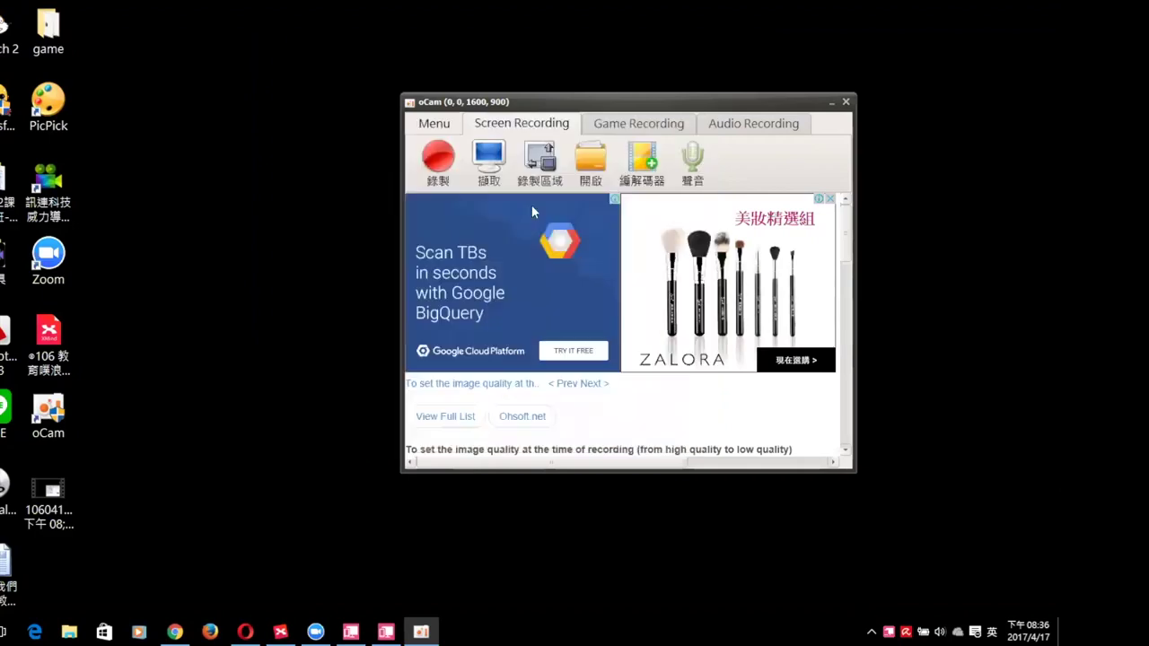
- Check oCam's system sound and microphone choices without changing them, and move its window away from the center of the desktop
left_click(693, 169)
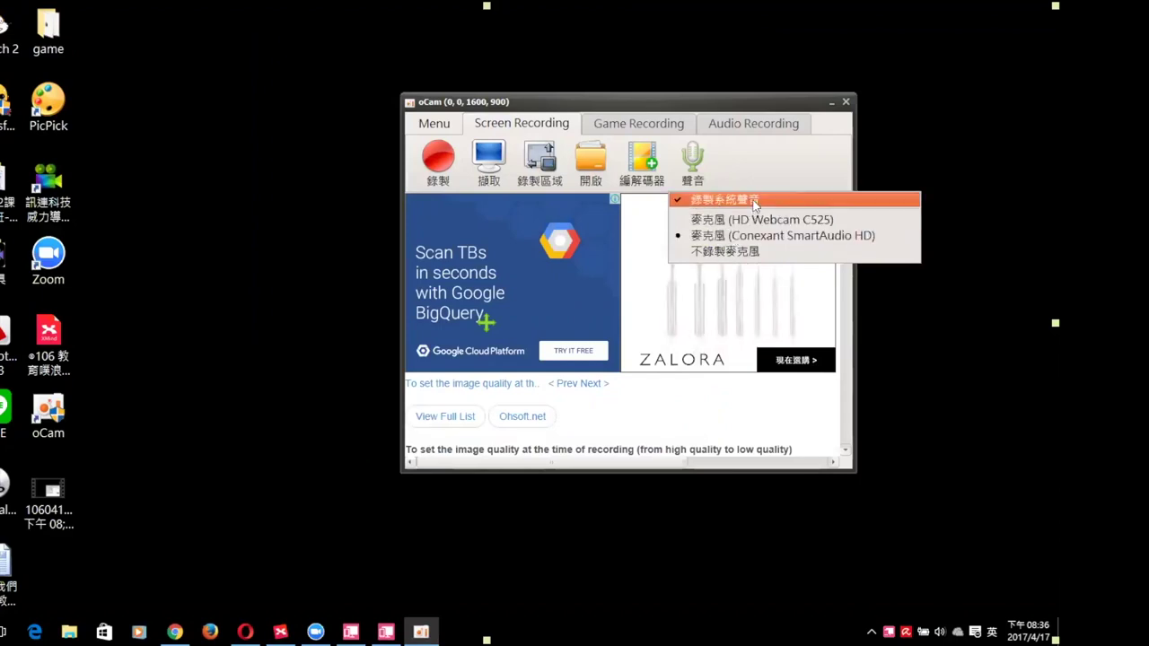
left_click(732, 160)
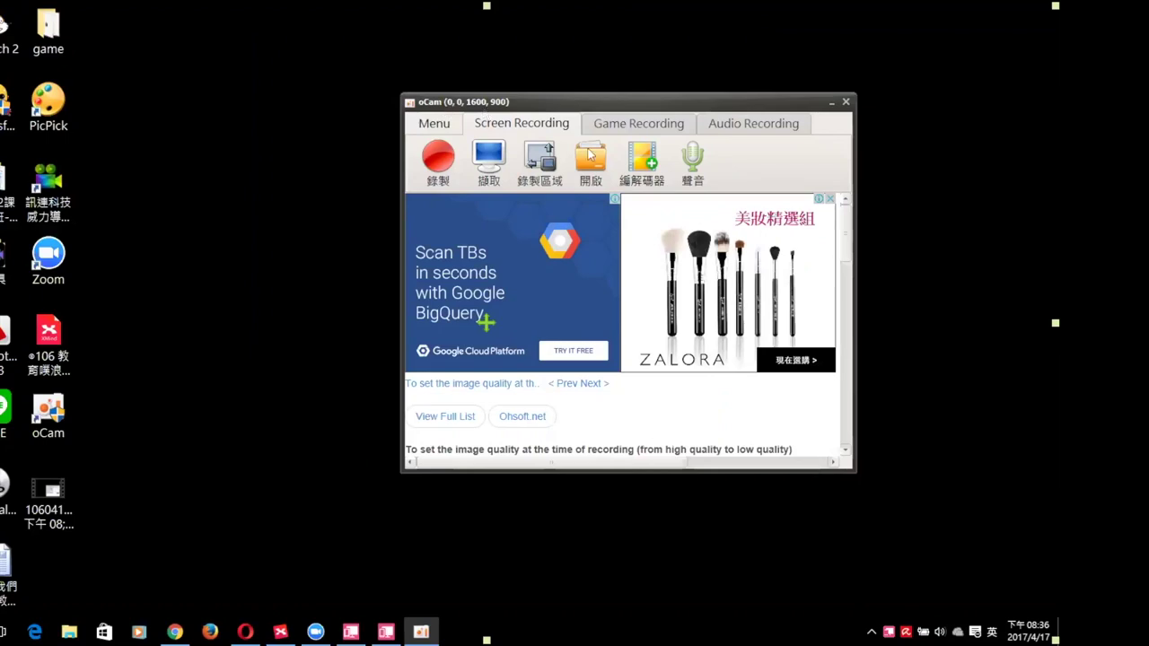
left_click_drag(501, 134, 640, 184)
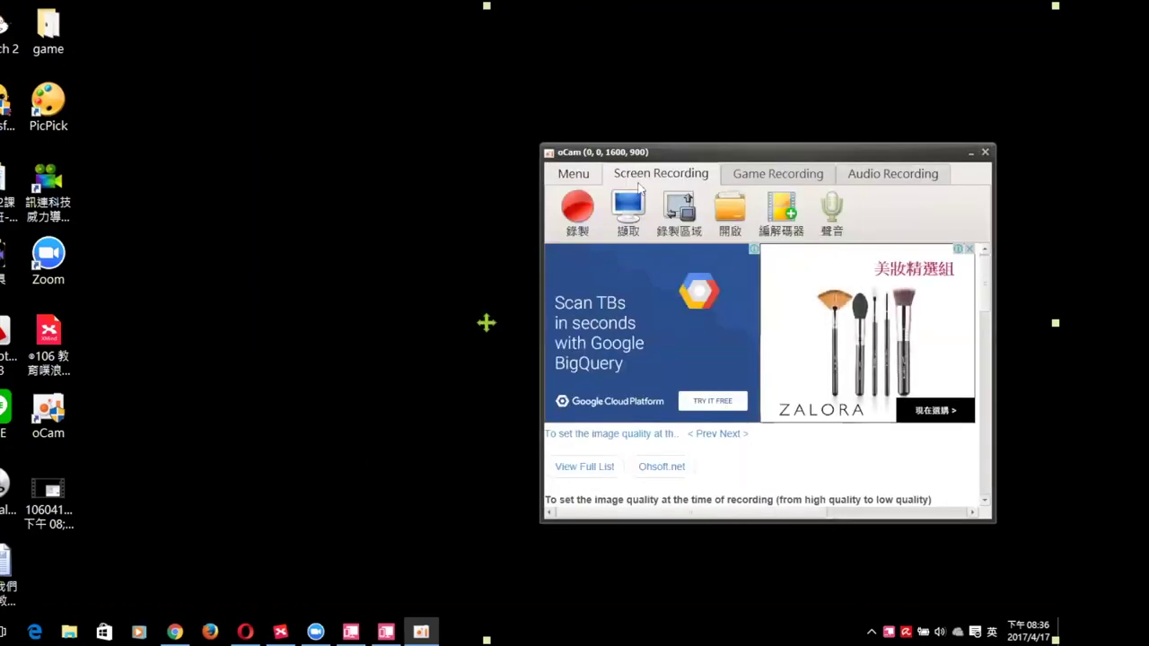
- Exit oCam and close its purchase notice and the web page it opens
left_click(985, 152)
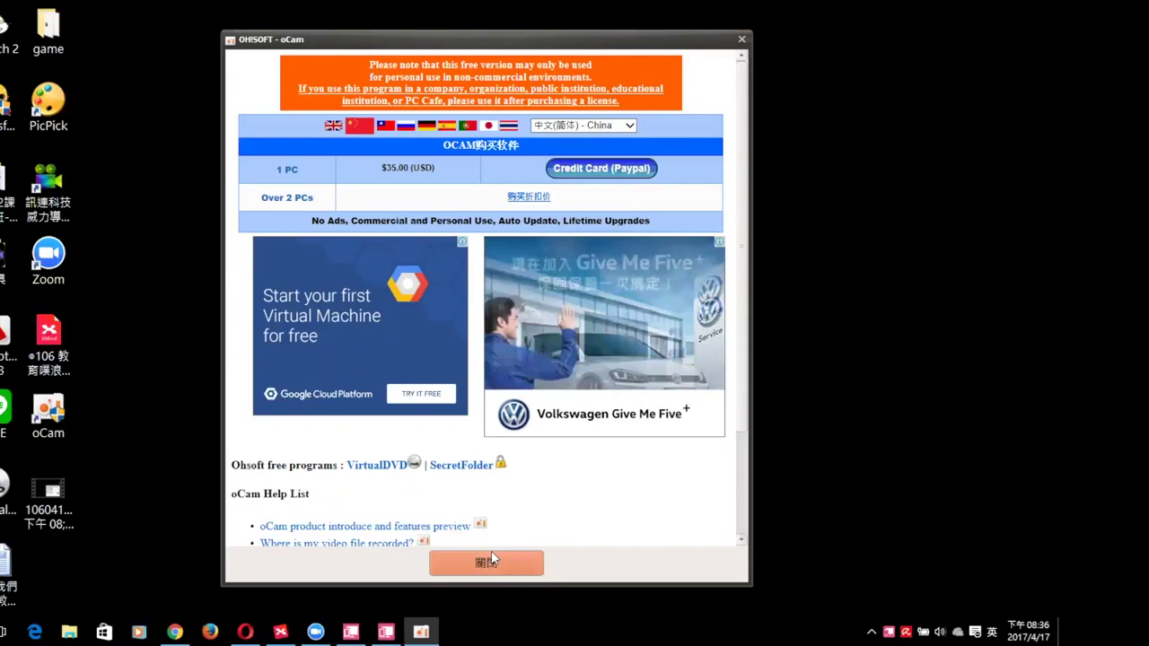
left_click(741, 39)
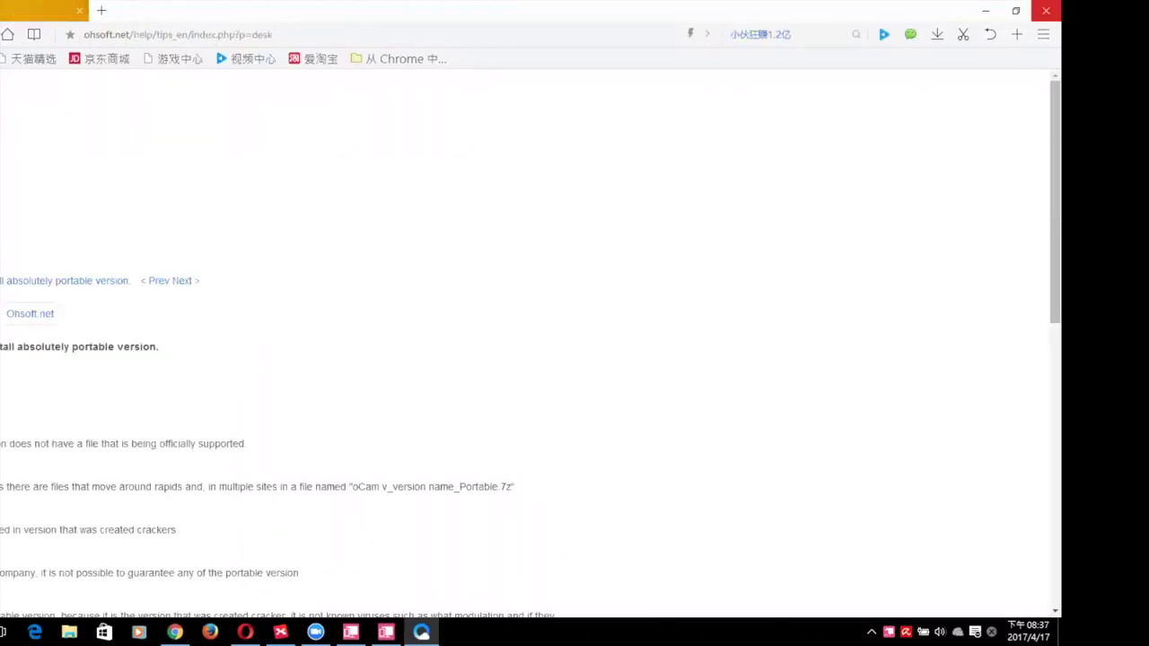
left_click(1046, 10)
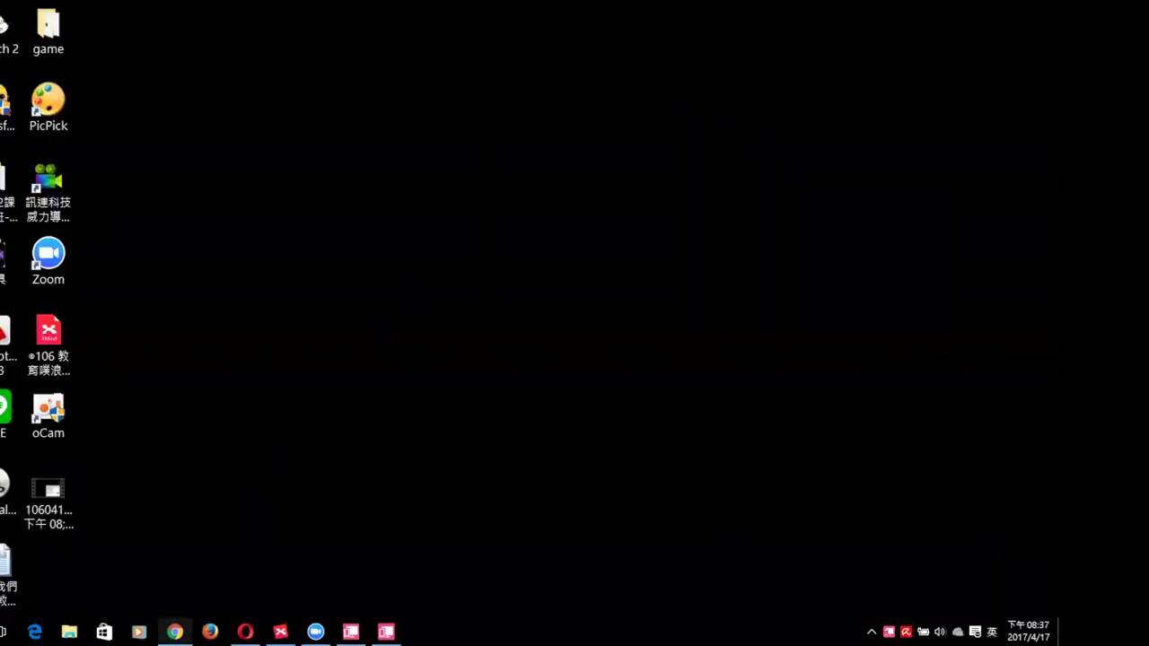
- Switch back to Chrome and review the visibility choices and video details of "test" without changing them
left_click(175, 632)
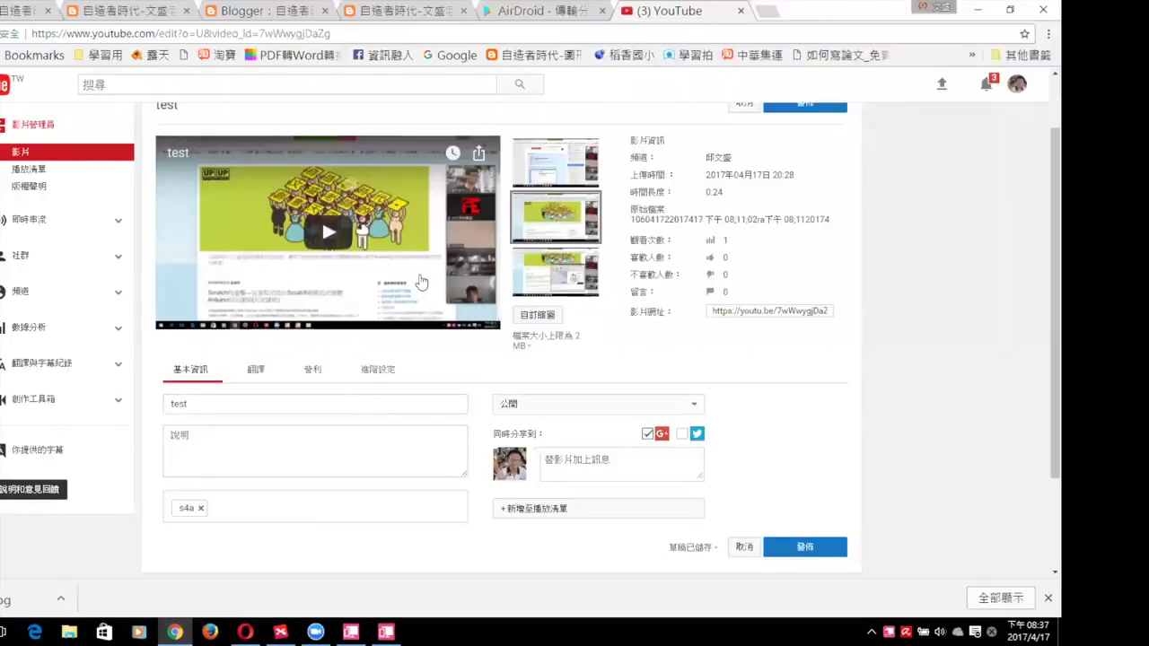
scroll(503, 341, "up", 1)
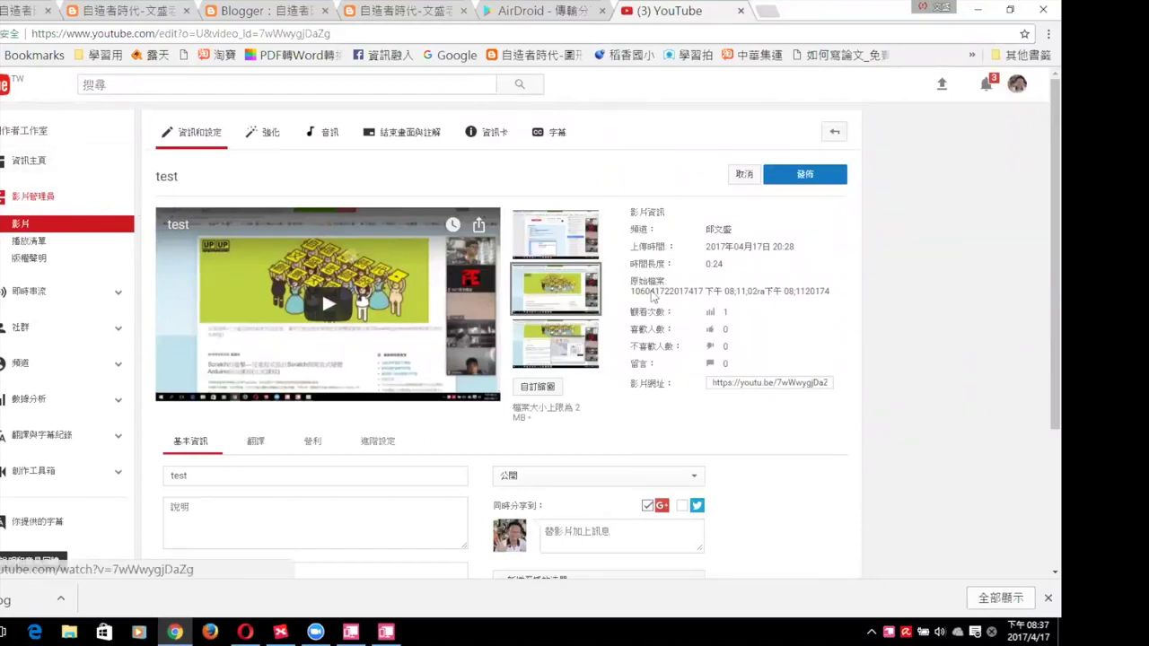
scroll(766, 373, "down", 3)
left_click(697, 334)
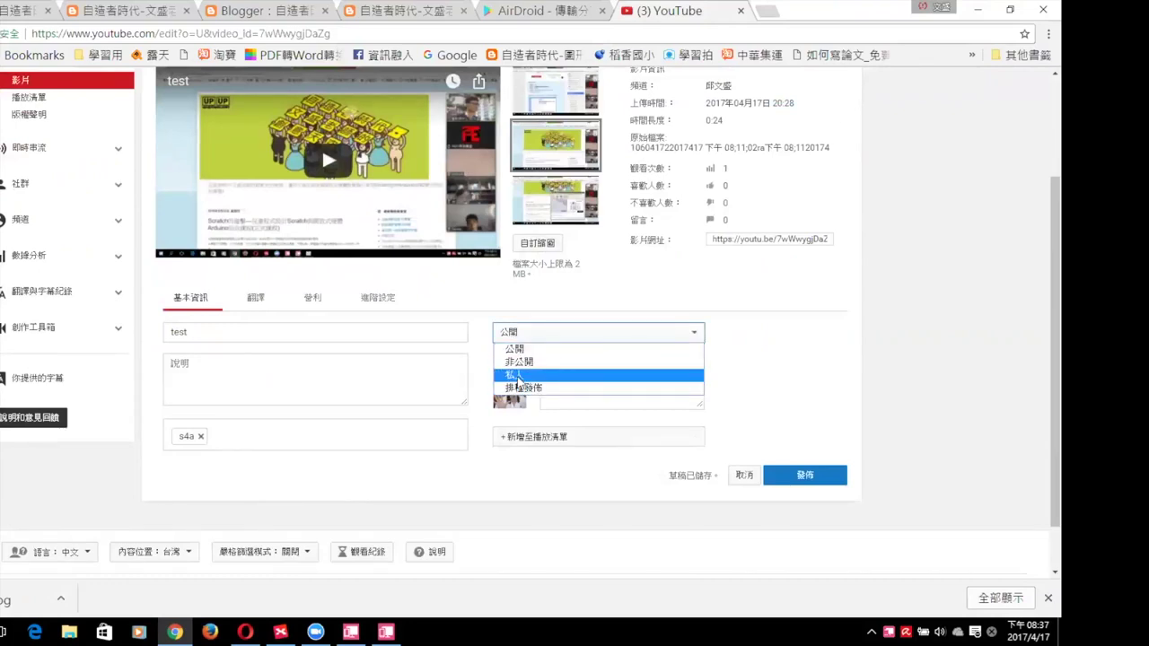
left_click(813, 385)
scroll(697, 325, "up", 3)
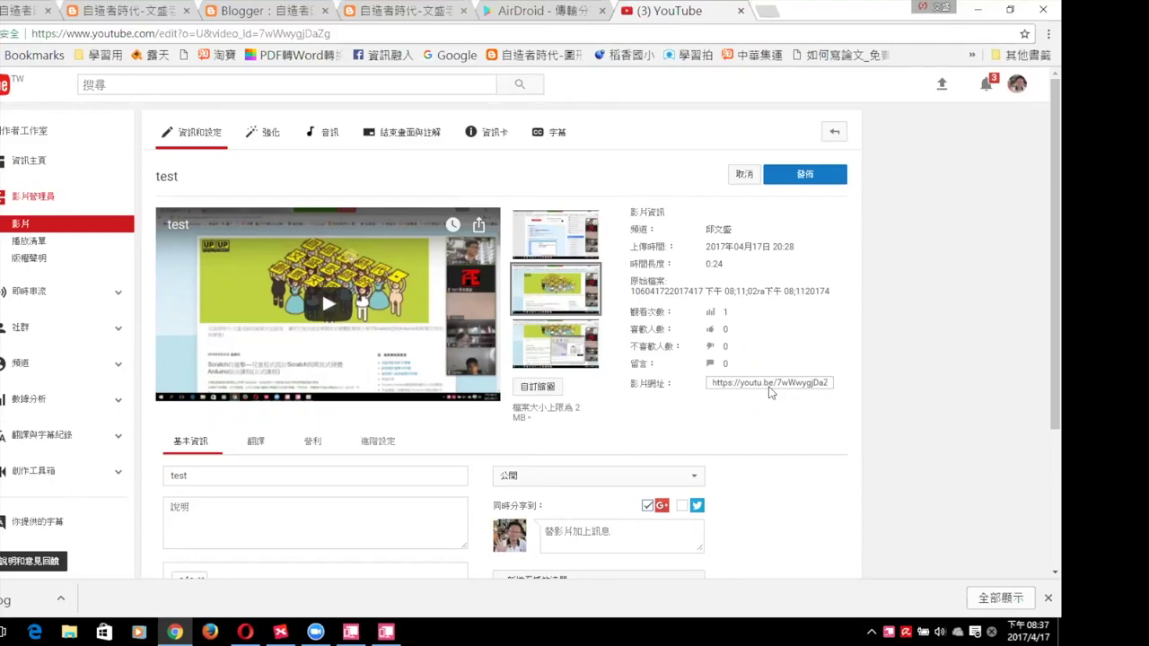
- Select the title text in the basic information of the "test" video and look over the edit page
scroll(449, 386, "down", 3)
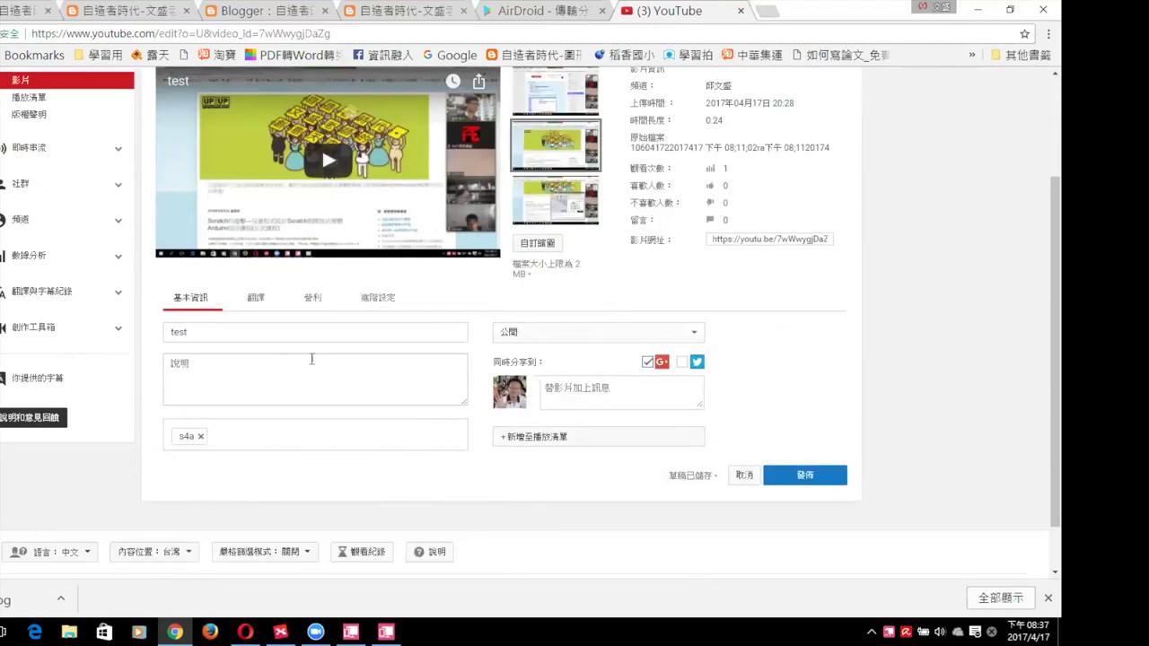
left_click_drag(219, 333, 161, 331)
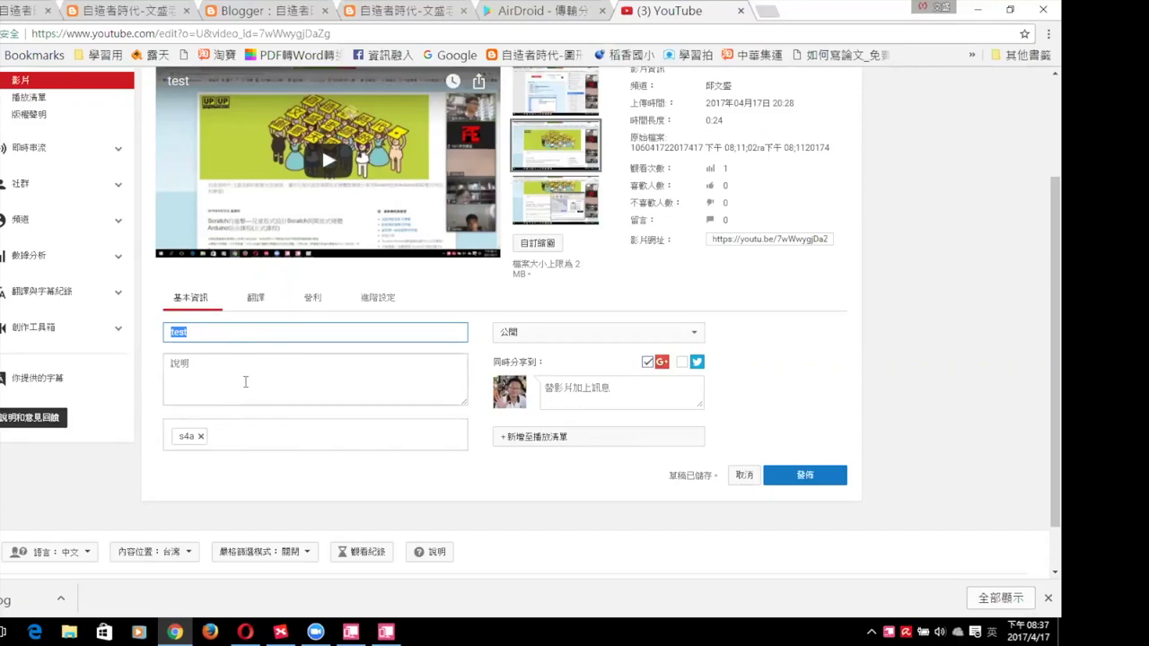
scroll(244, 382, "up", 2)
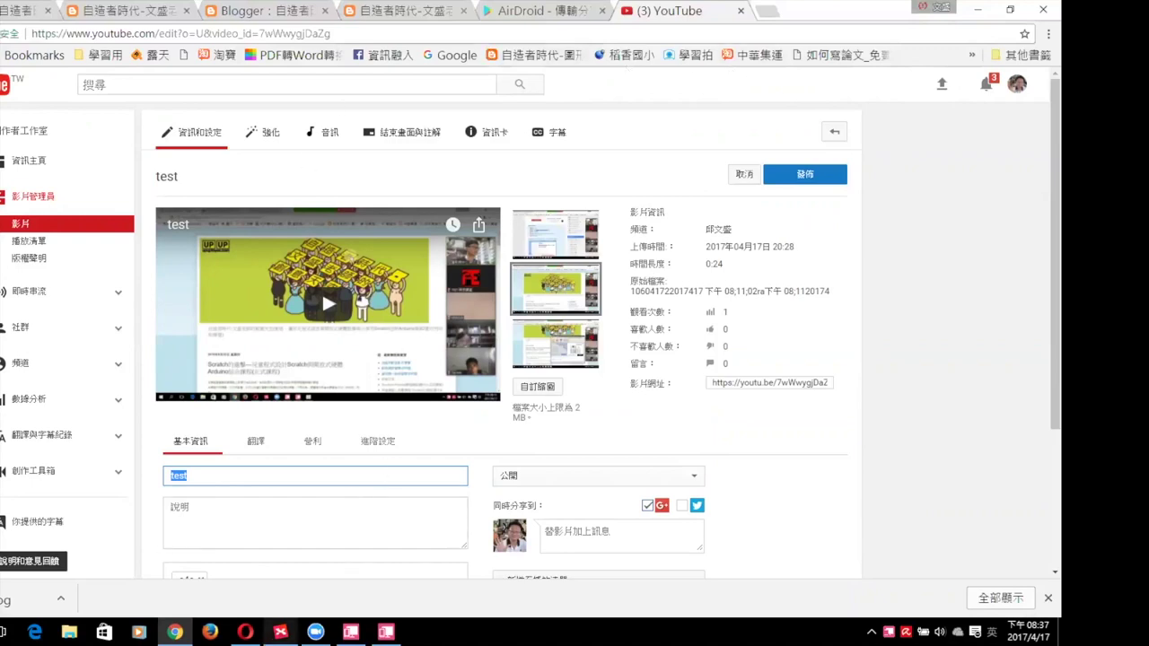
- Switch to the XMind course map and go through the 剪輯 branch topics OpenShot, 威力導演, Movie Maker and youtube
key("alt+Tab")
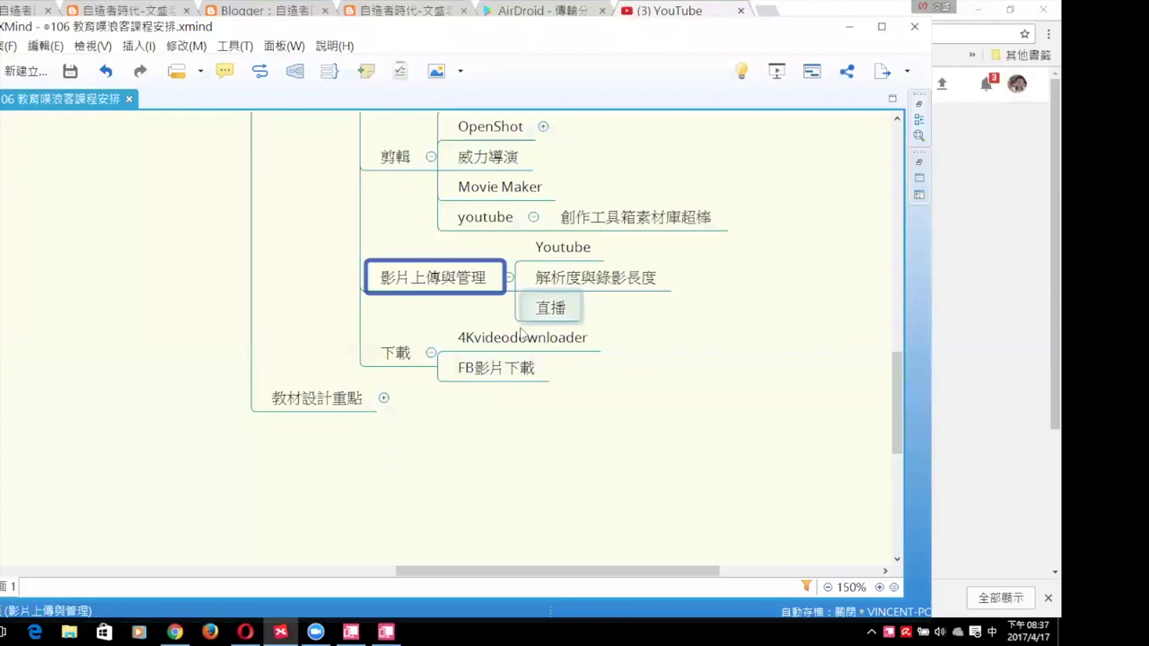
scroll(397, 357, "up", 3)
left_click(398, 358)
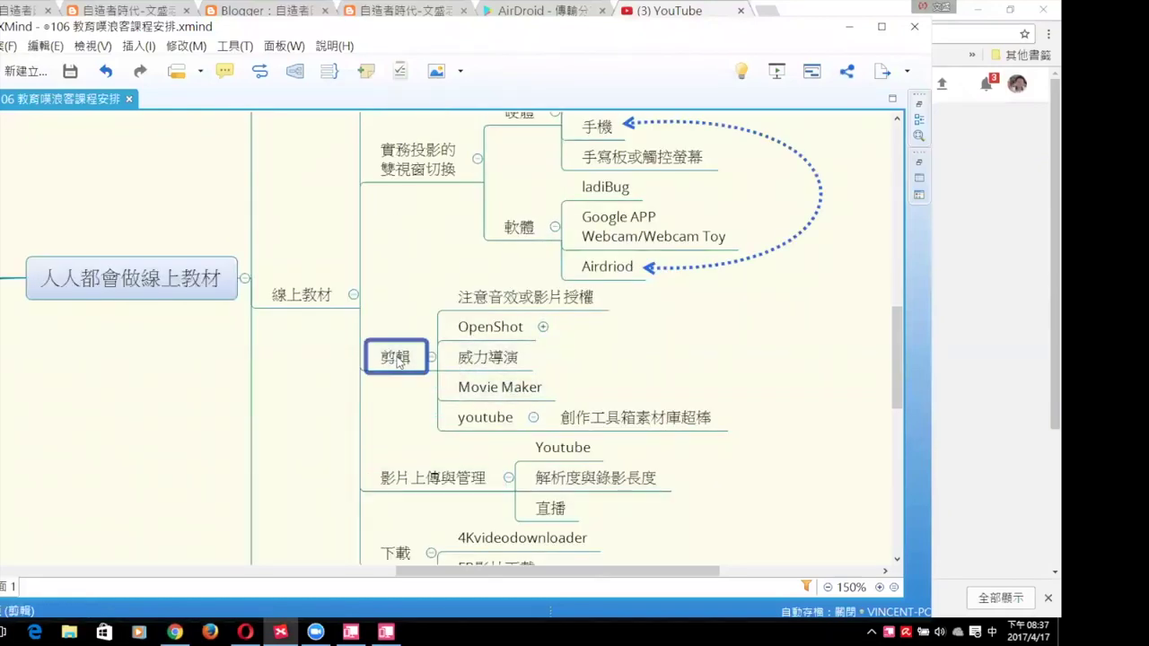
left_click(489, 330)
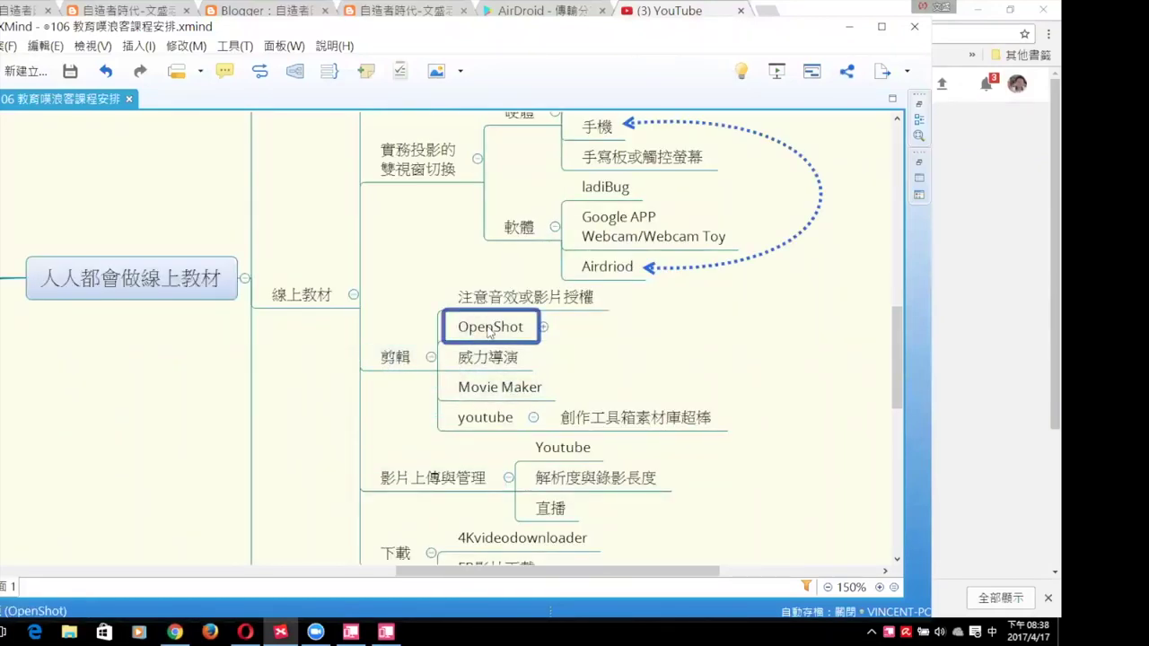
left_click(493, 361)
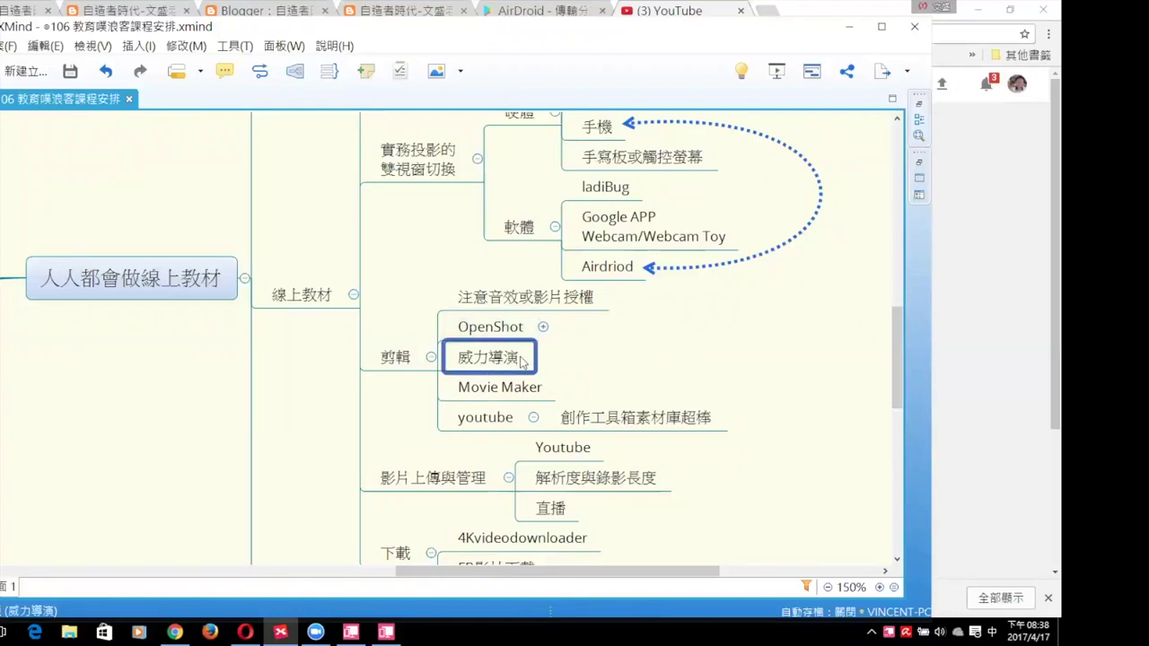
left_click(554, 364)
left_click(526, 399)
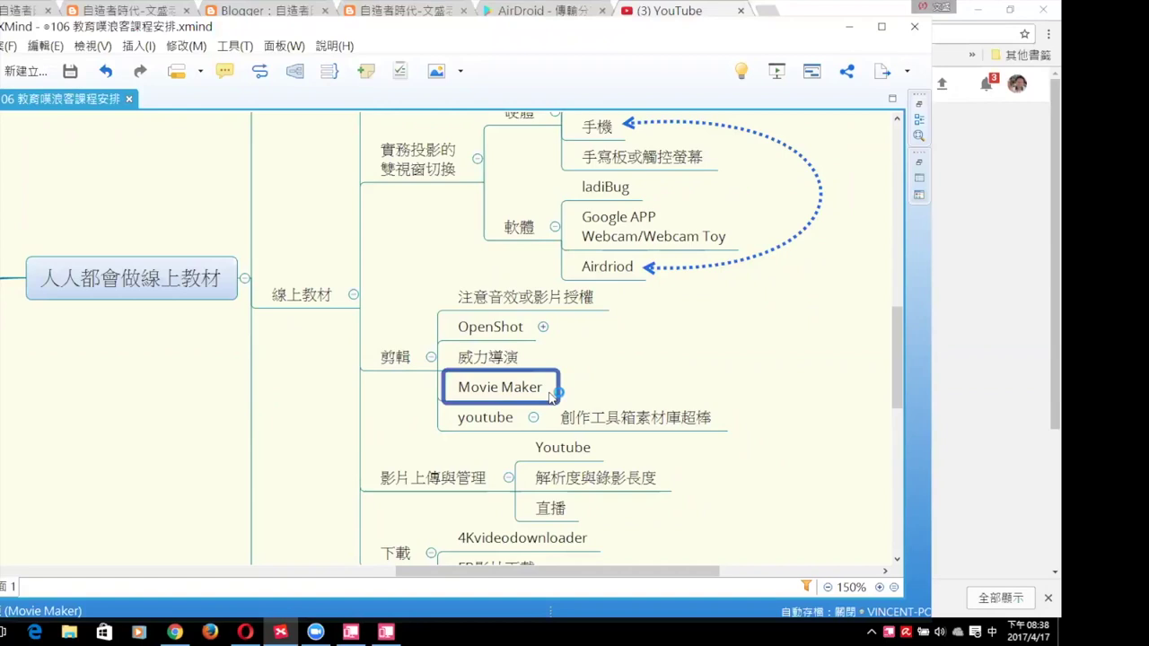
left_click(486, 426)
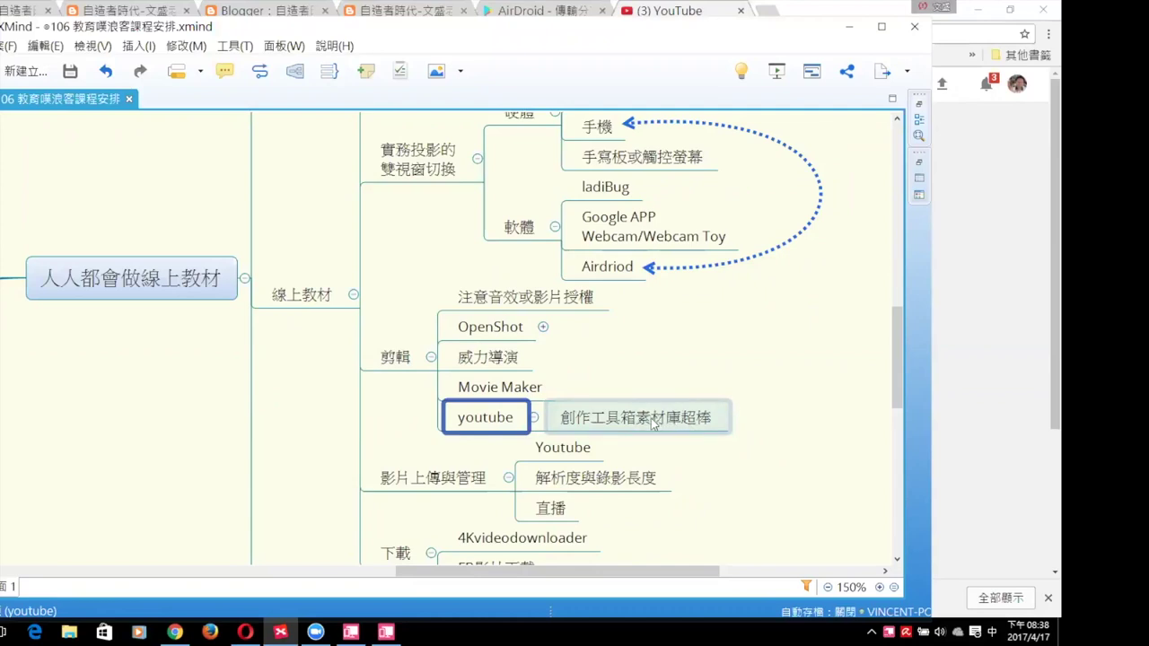
left_click(585, 354)
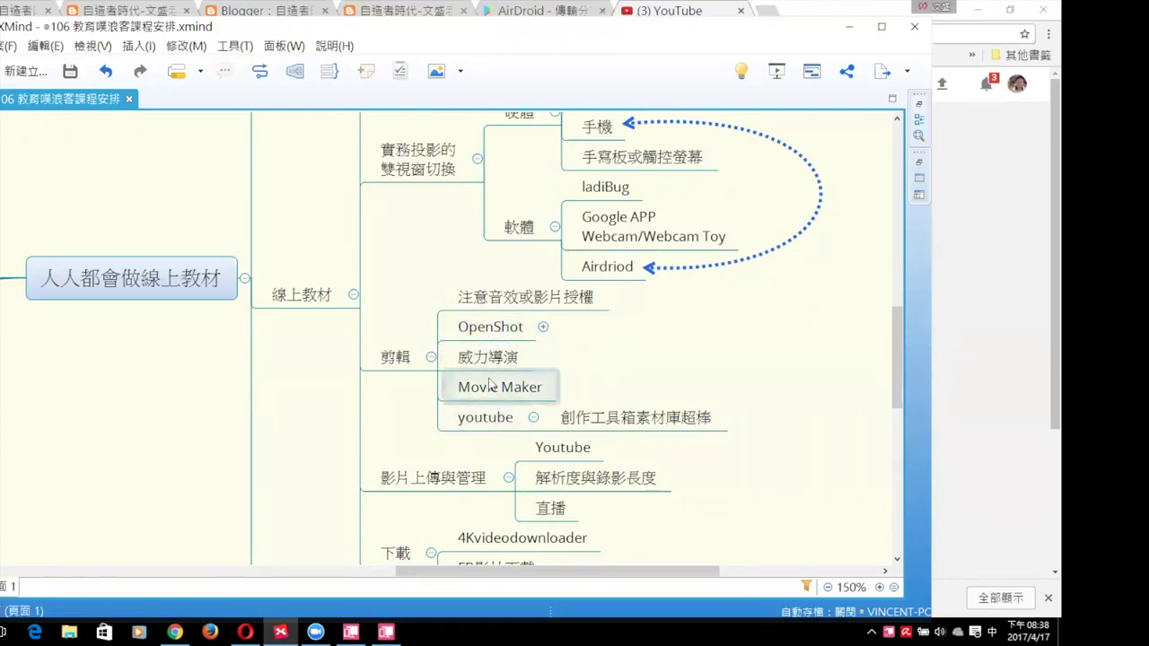
- Select the 注意音效或影片授權 and youtube topics in the 剪輯 branch to review licensing and YouTube's creator tools
left_click(490, 310)
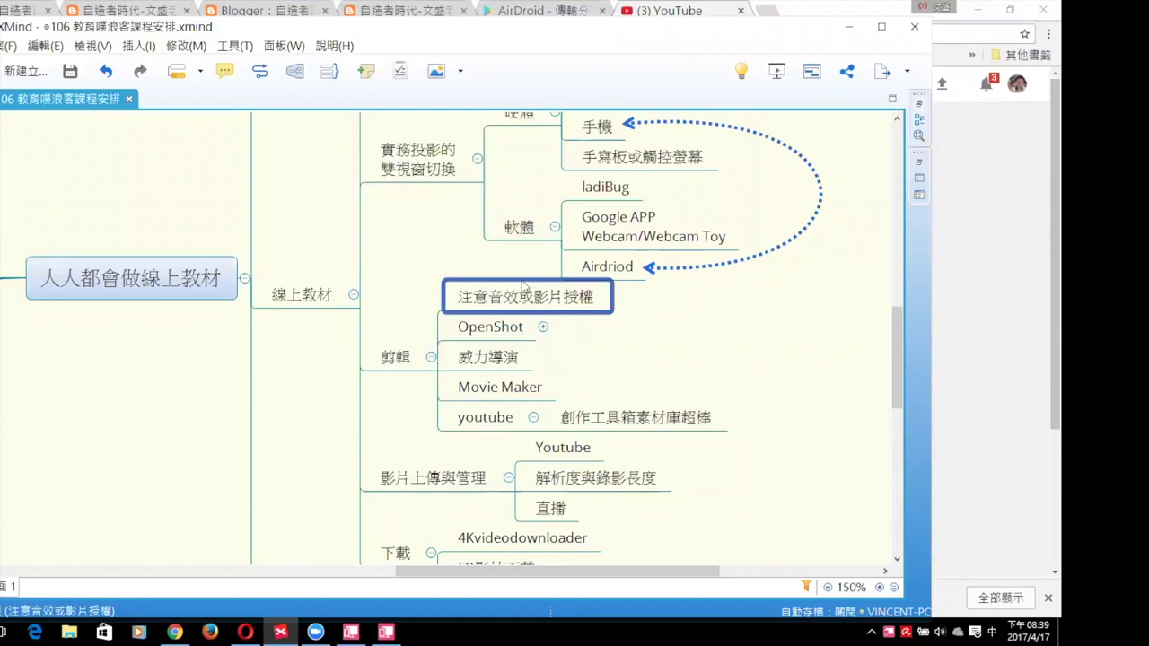
left_click(490, 421)
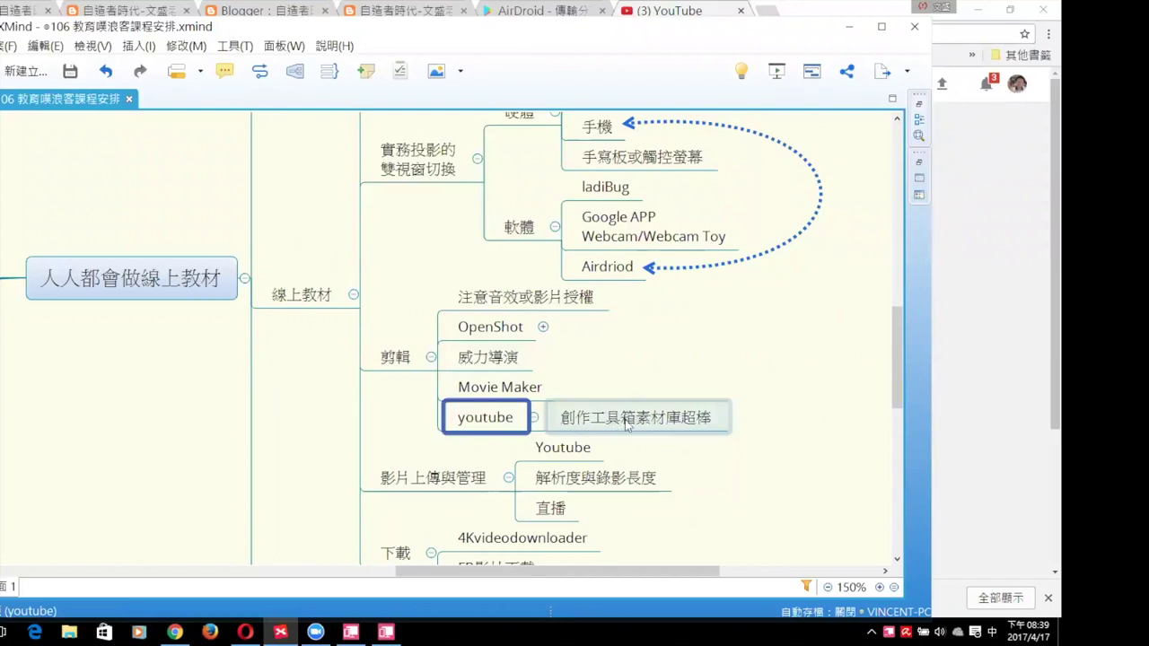
- Switch back to Chrome and open the 創作工具箱 audio library, leaving the "test" edit page without saving
left_click(811, 7)
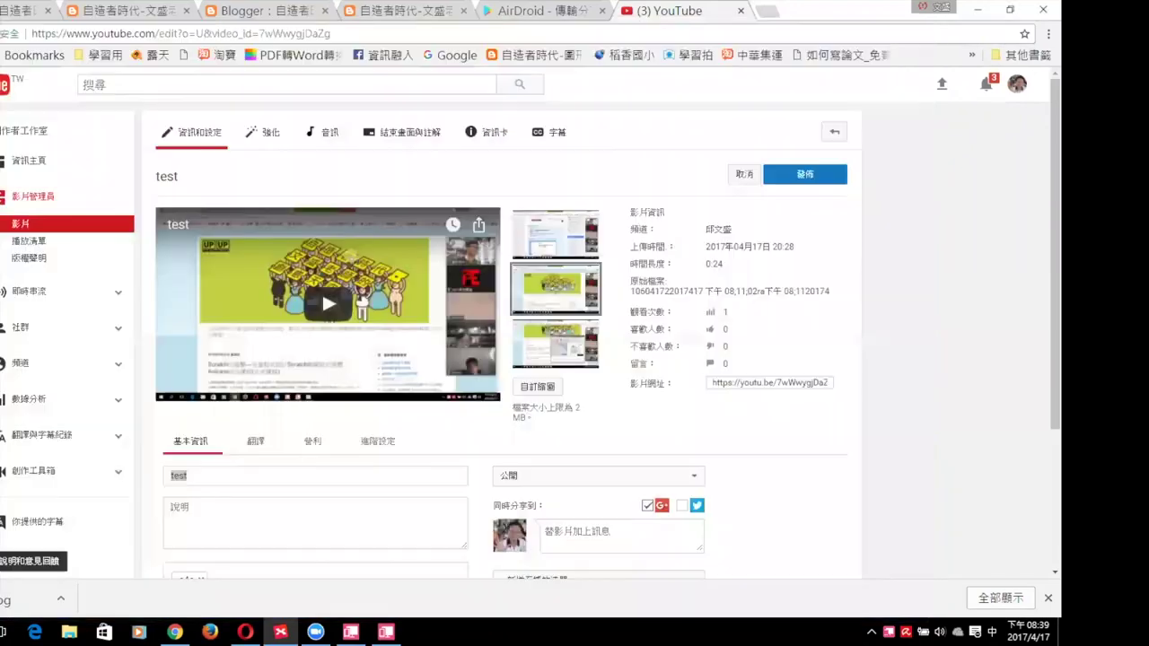
scroll(640, 153, "down", 1)
scroll(637, 153, "up", 1)
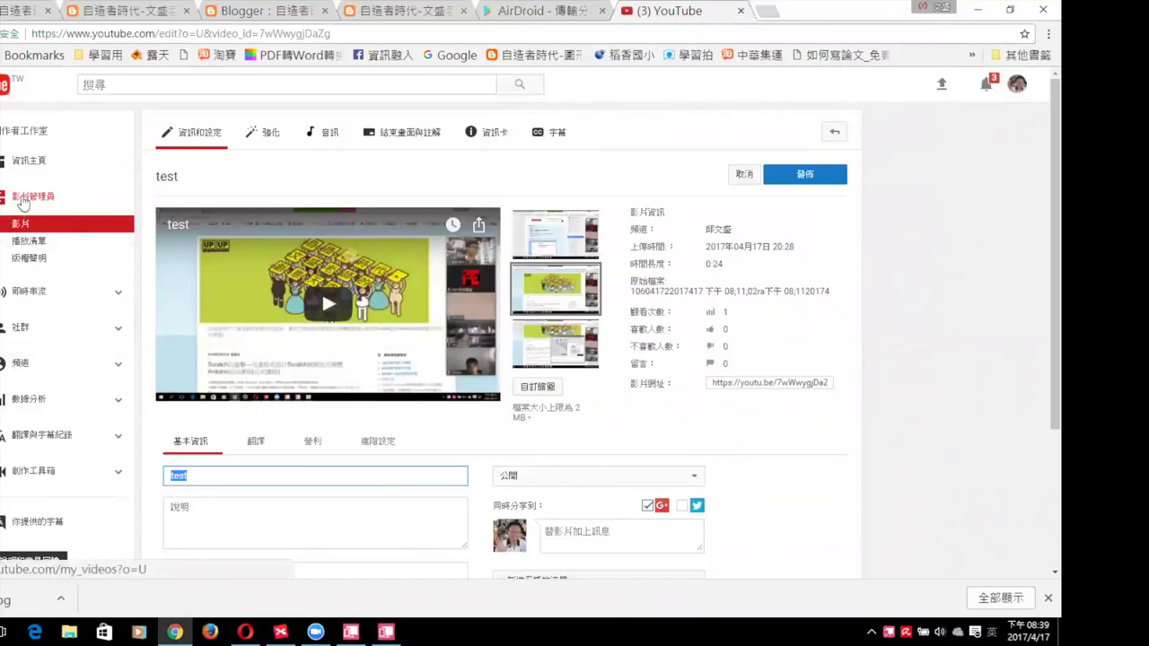
left_click(40, 477)
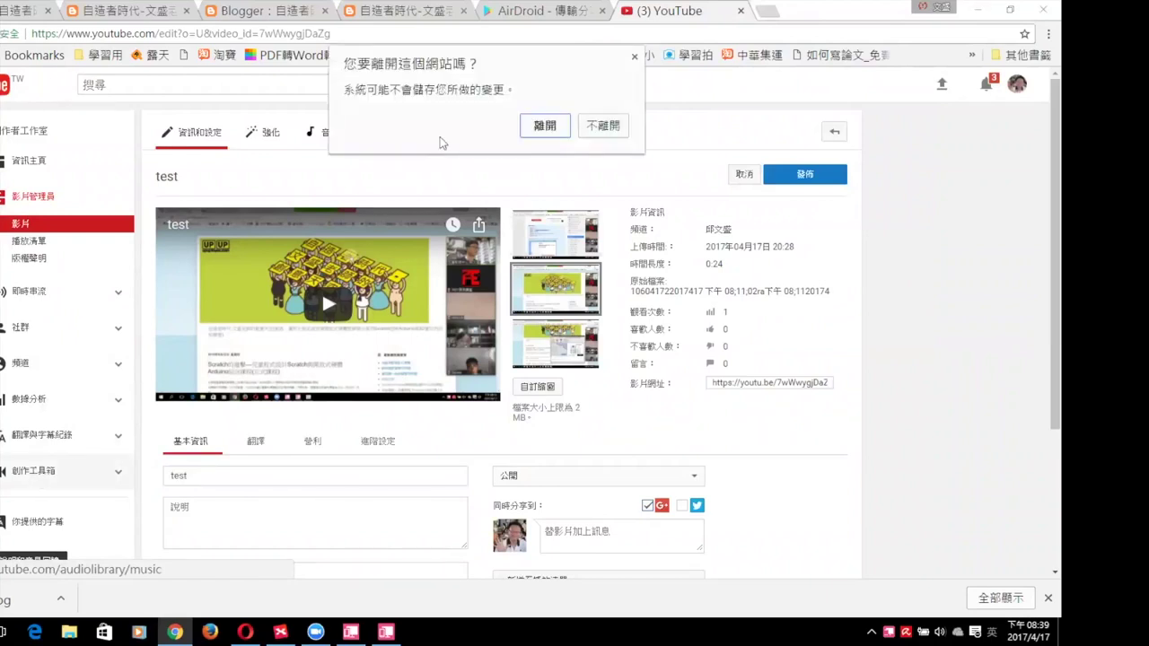
left_click(551, 127)
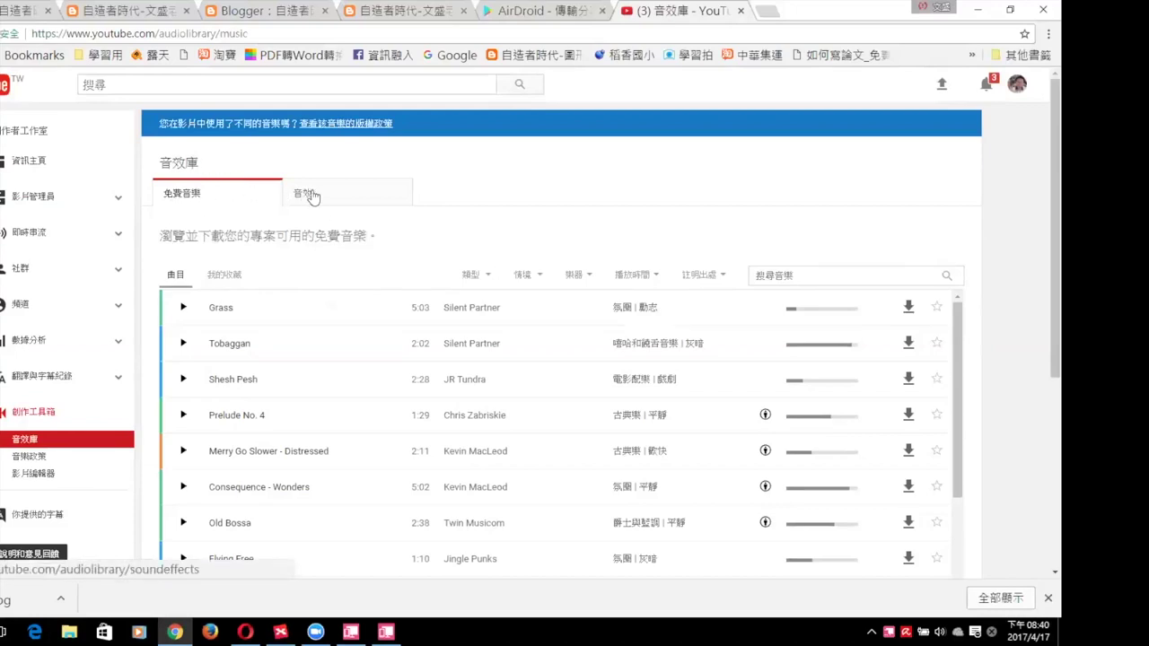
- Look over the 音效 collection, return to 免費音樂, and review its mood, genre and instrument filter choices
left_click(357, 197)
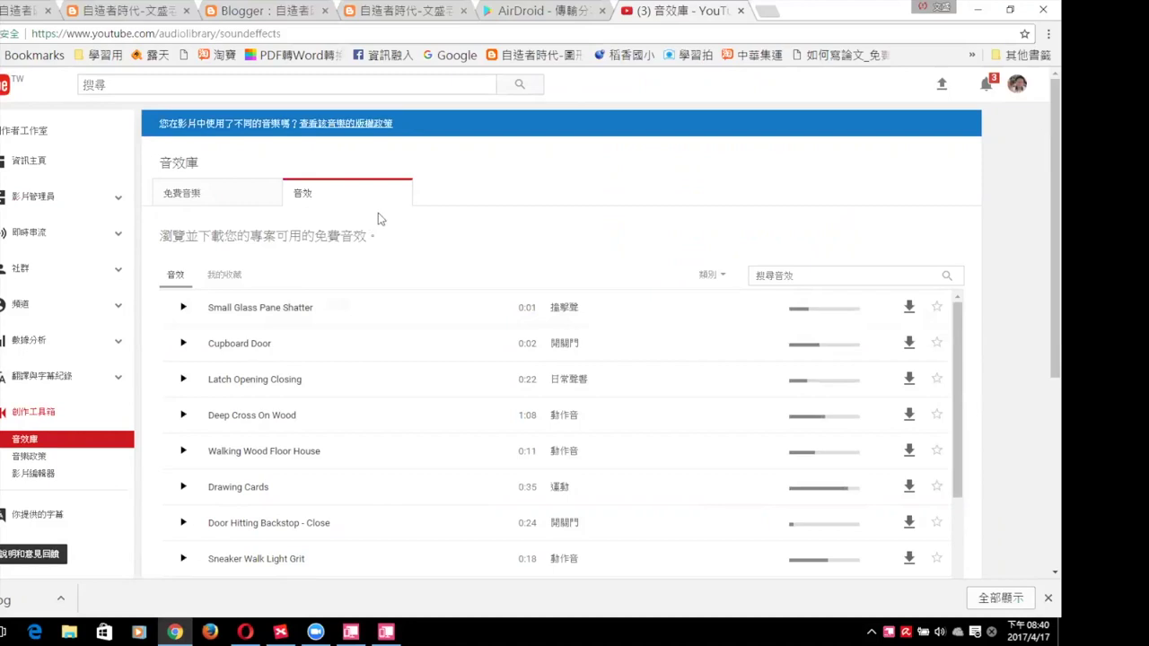
left_click(221, 196)
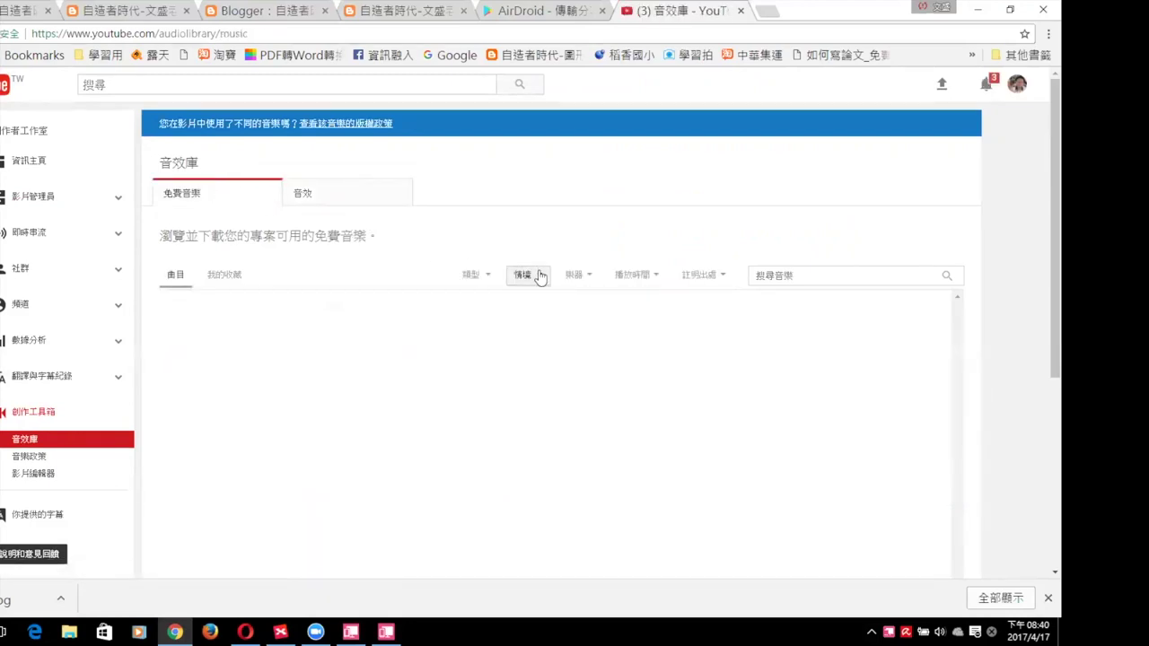
left_click(539, 276)
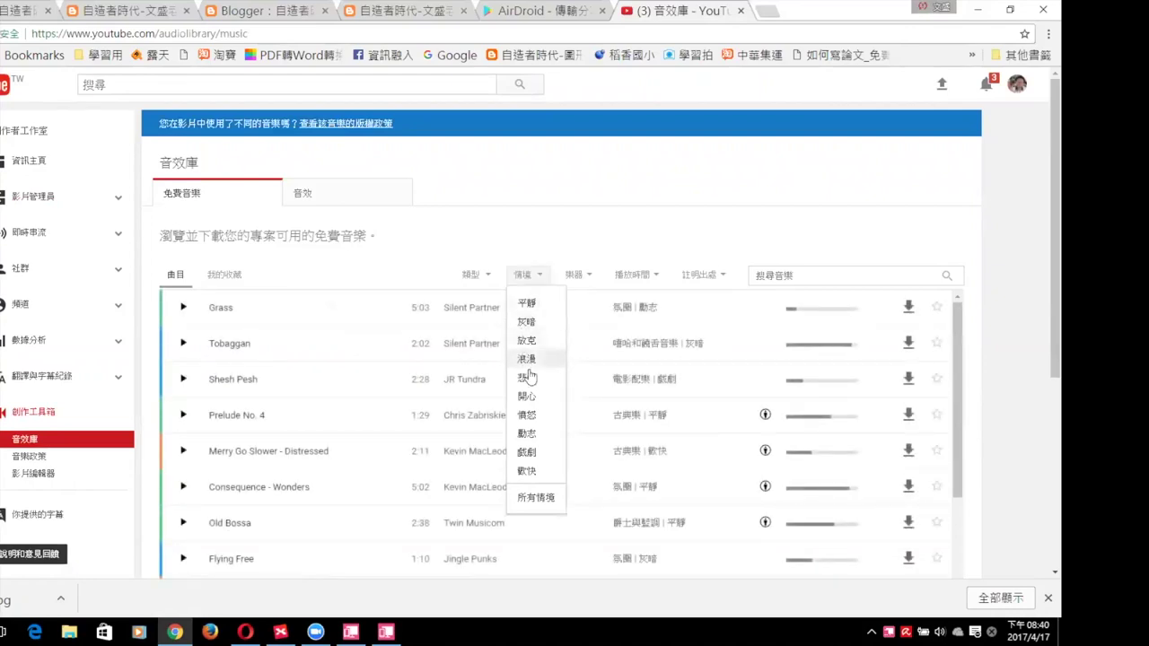
left_click(488, 275)
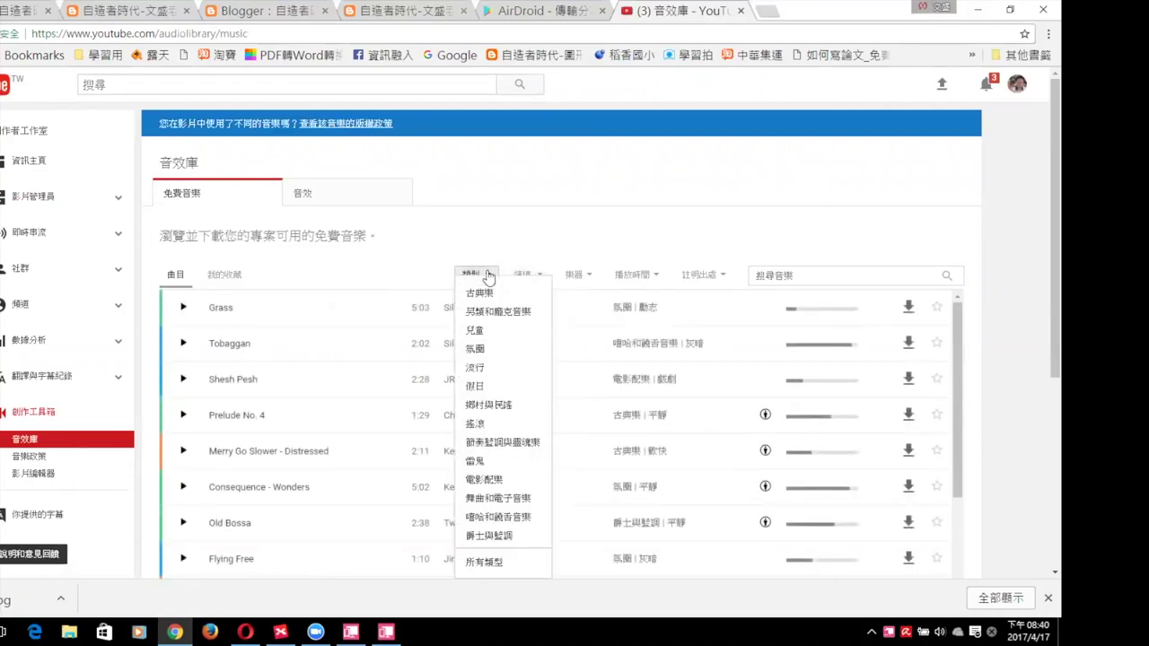
left_click(593, 275)
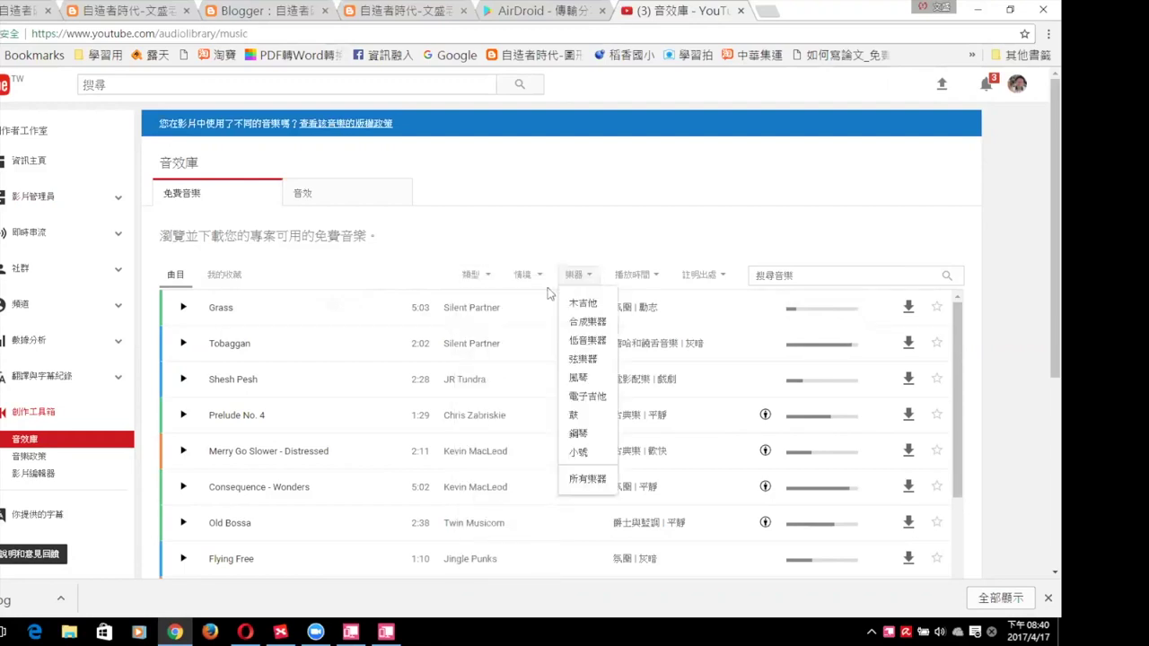
- Filter the free music by genre 搖滾, mood 歡快 and instrument 合成樂器
left_click(485, 275)
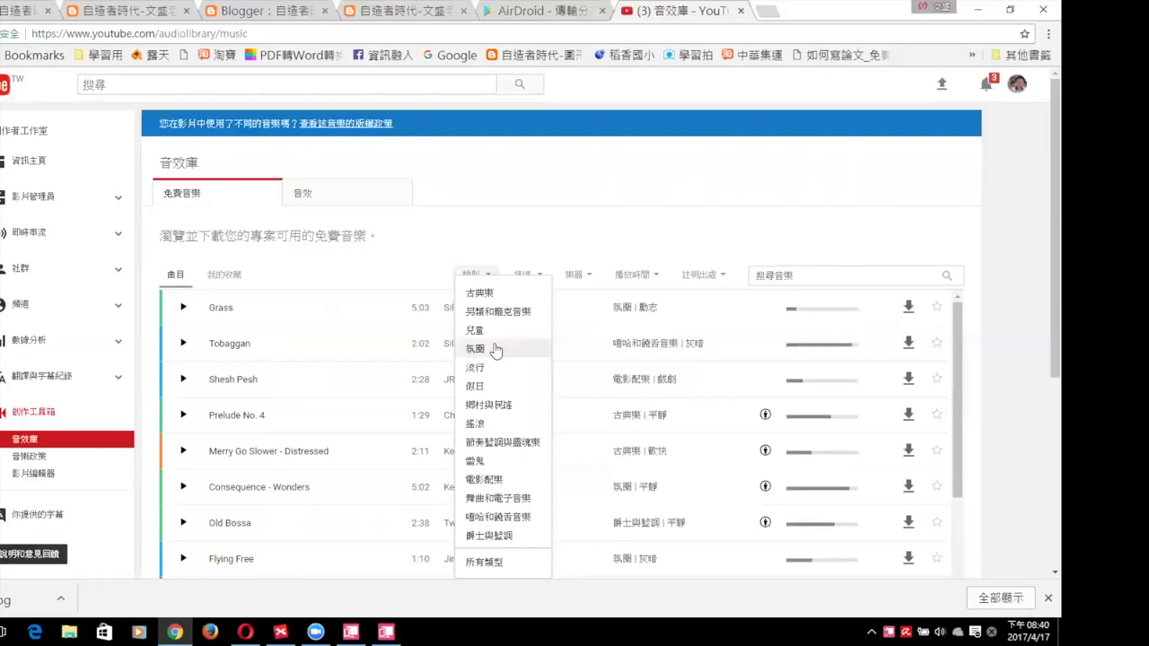
left_click(492, 424)
left_click(530, 275)
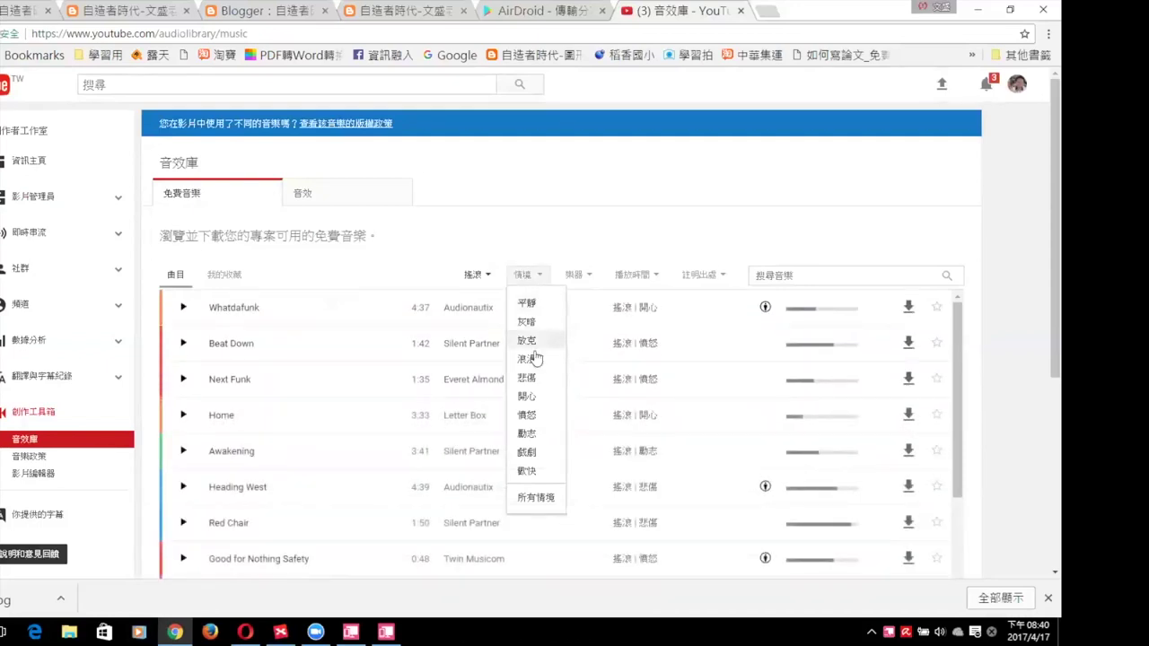
left_click(531, 472)
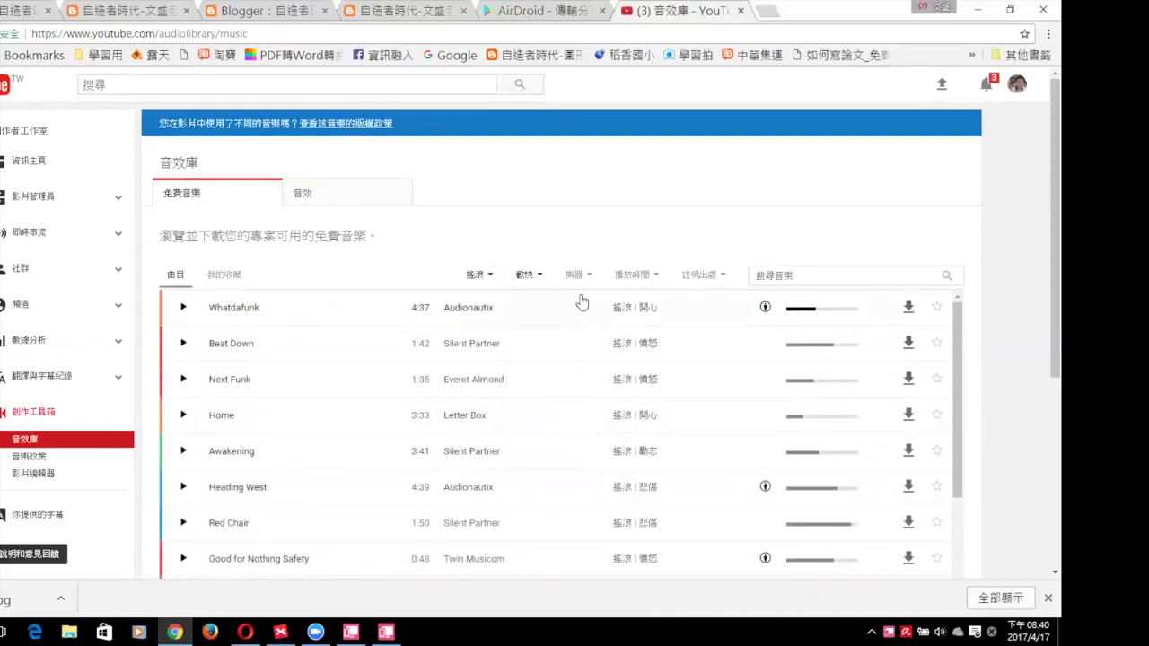
left_click(589, 275)
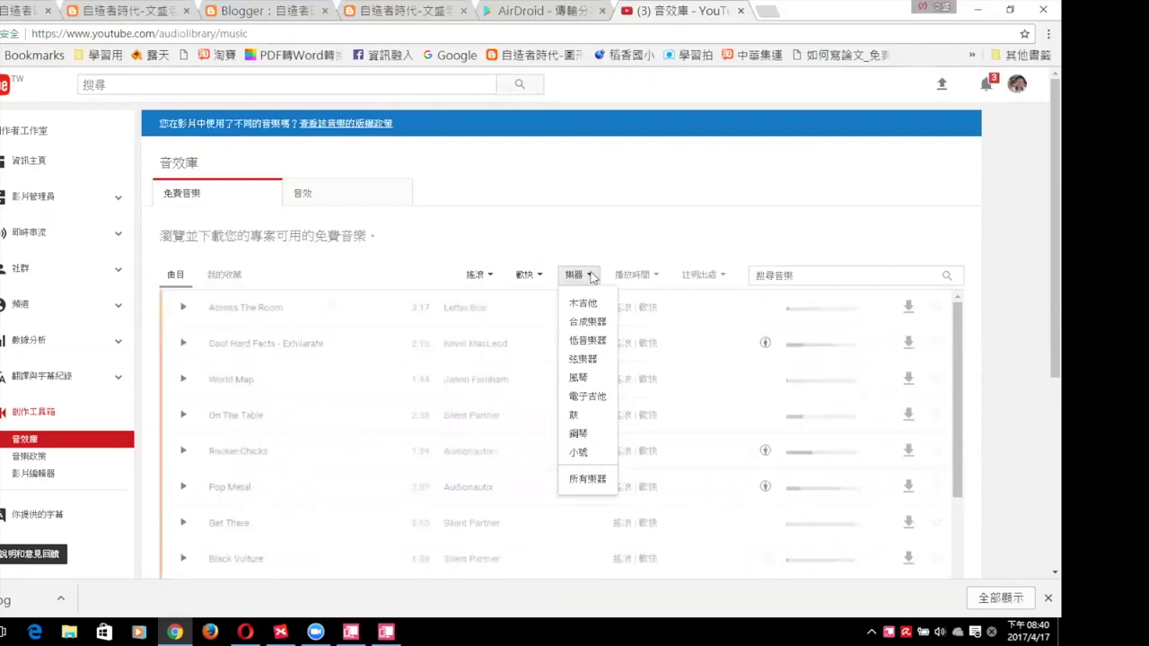
left_click(587, 322)
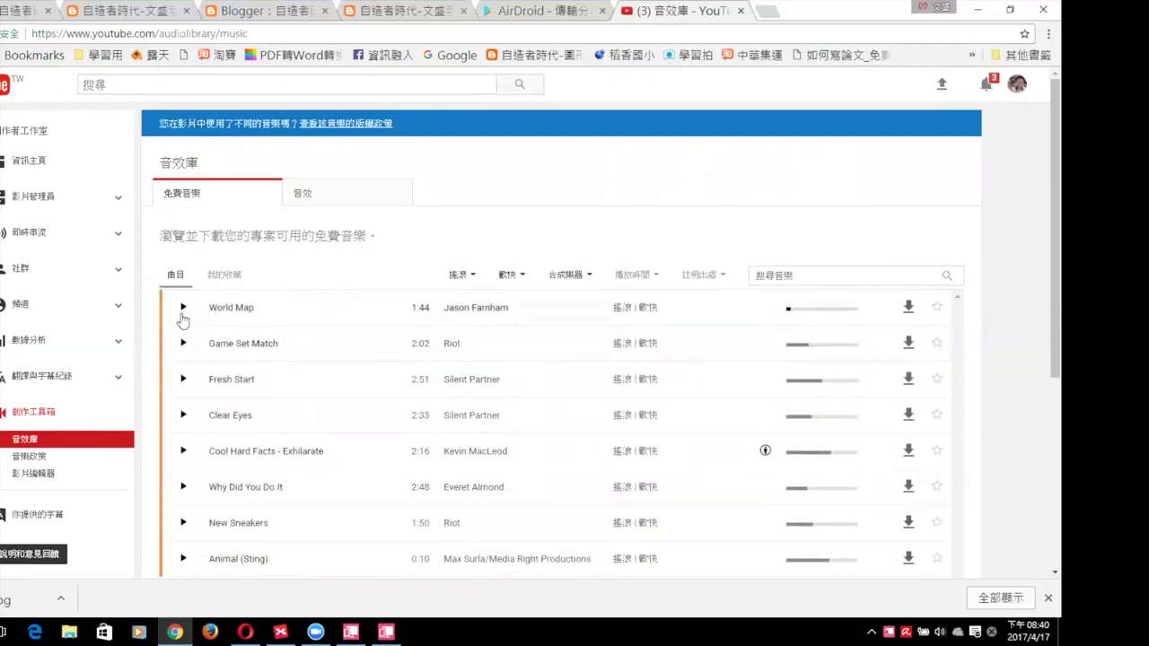
- Preview the track "World Map" and look through the filtered music list
left_click(184, 308)
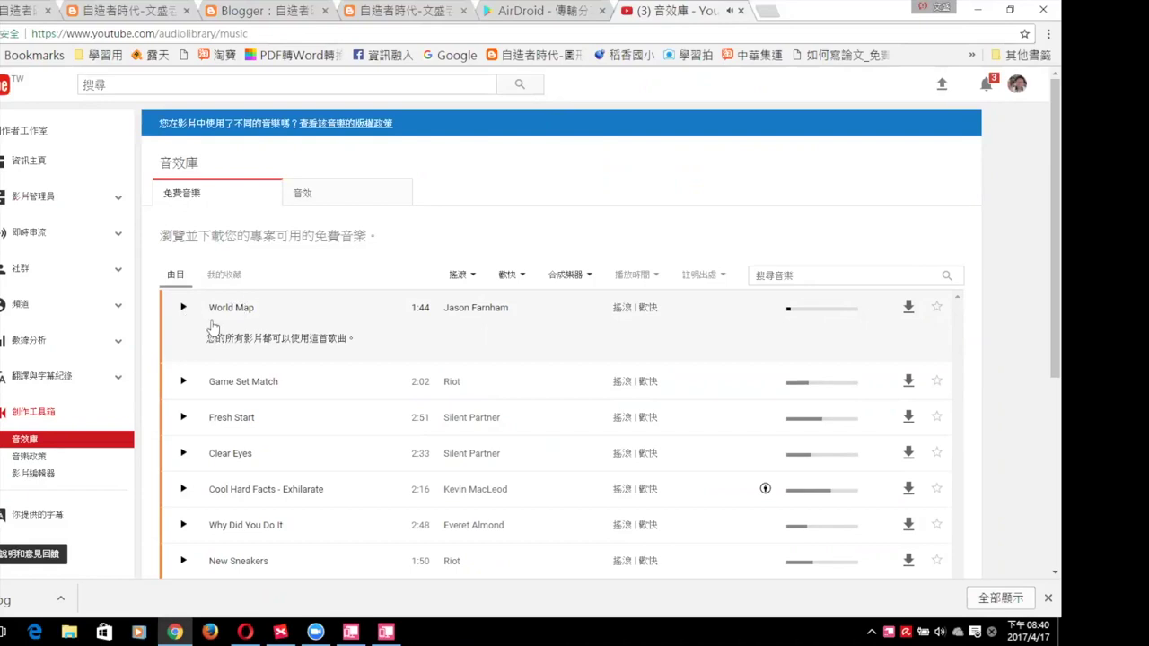
scroll(289, 372, "down", 2)
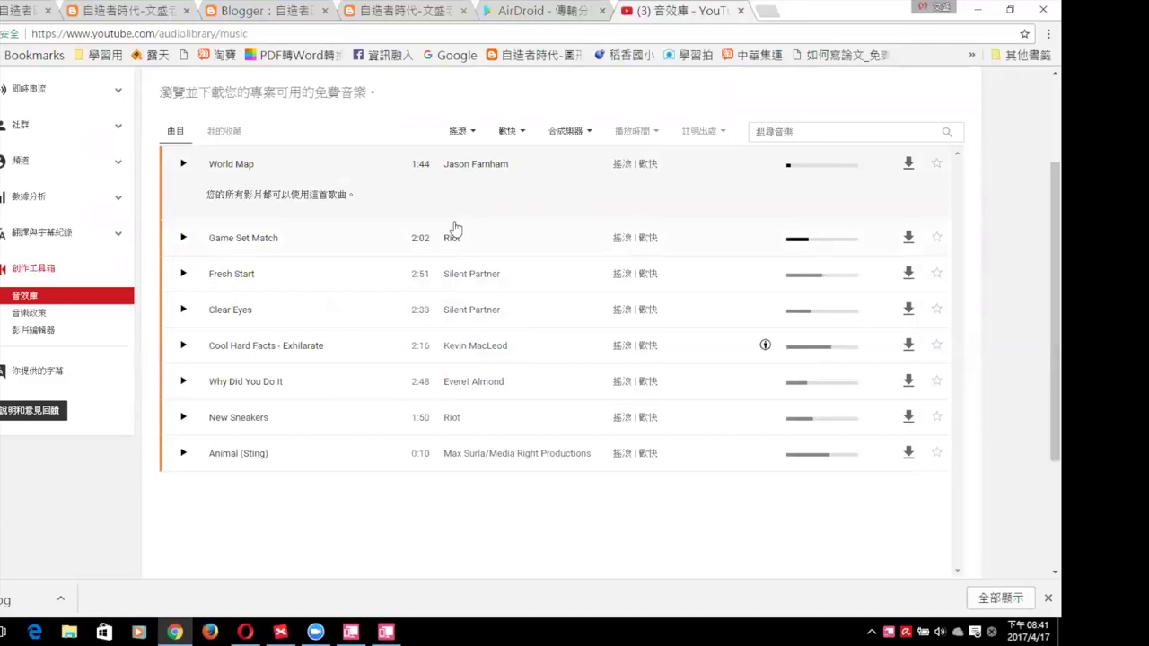
scroll(431, 226, "up", 1)
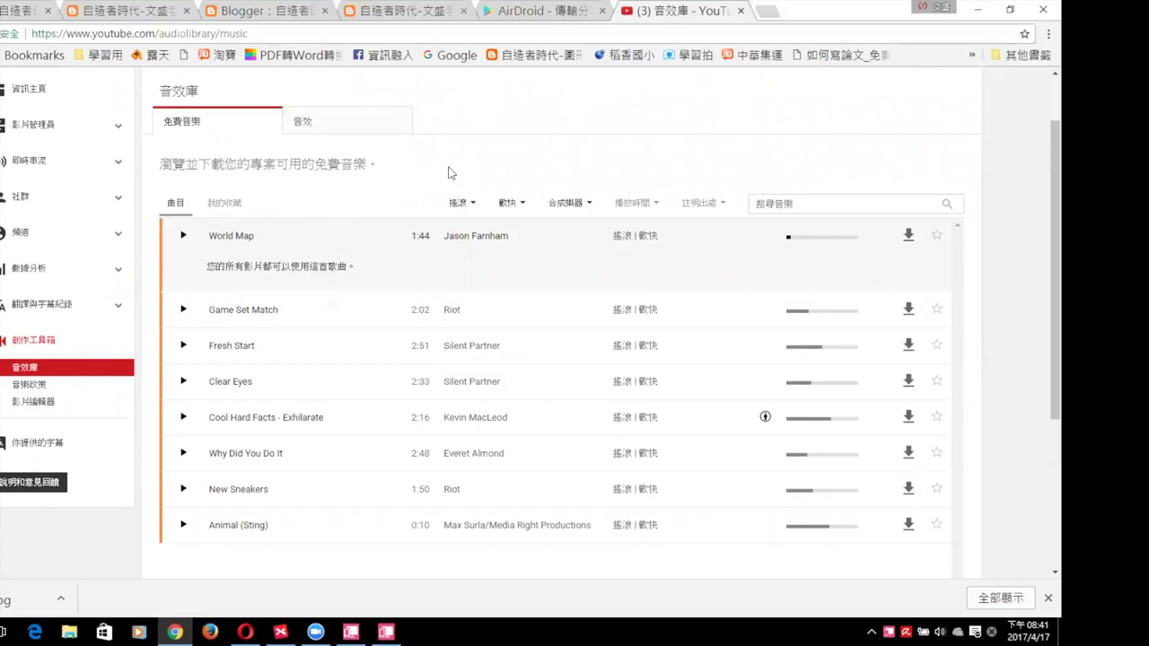
scroll(459, 170, "up", 1)
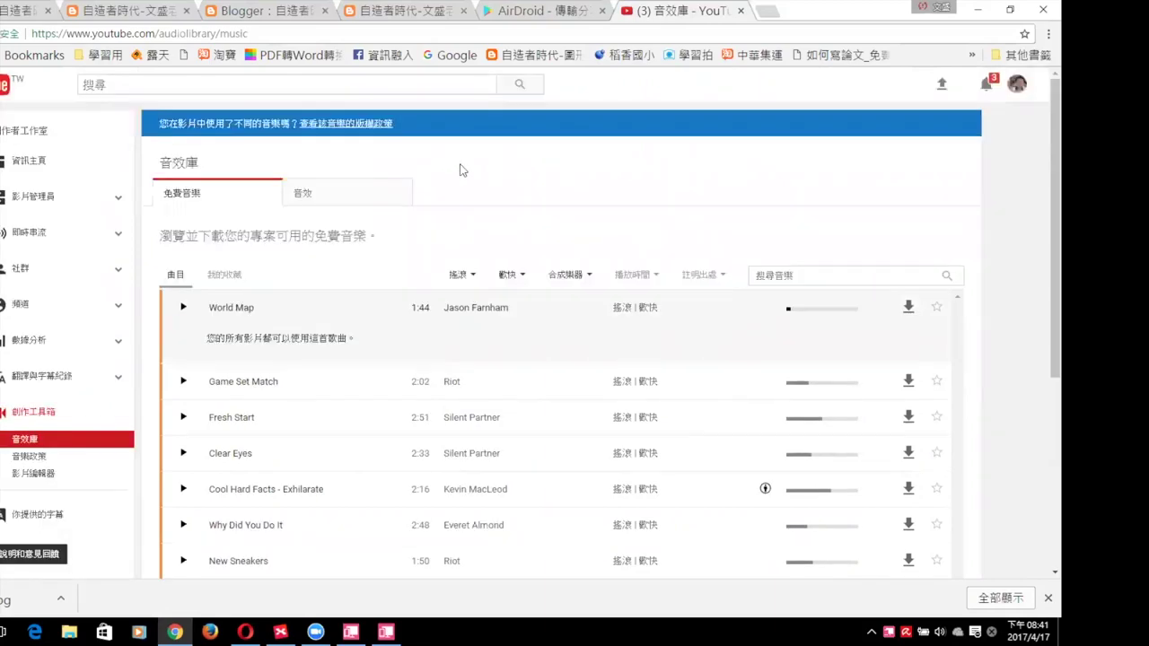
- Open 影片編輯器, add the "test" video to the empty video track, and pause its preview
left_click(45, 414)
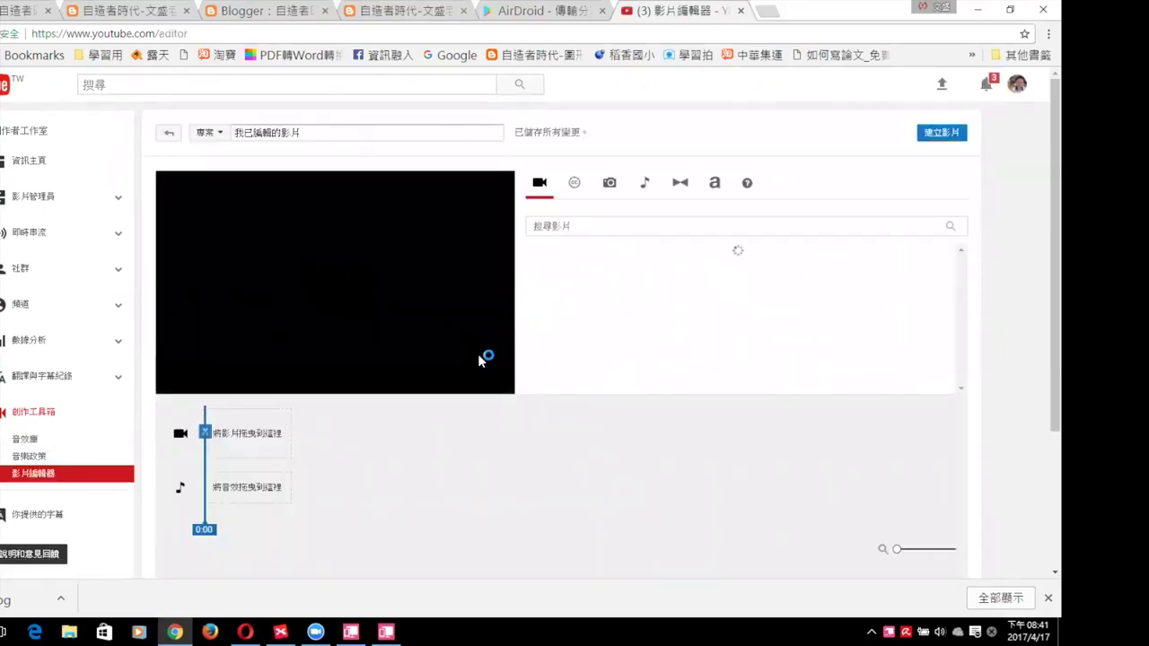
scroll(472, 363, "down", 1)
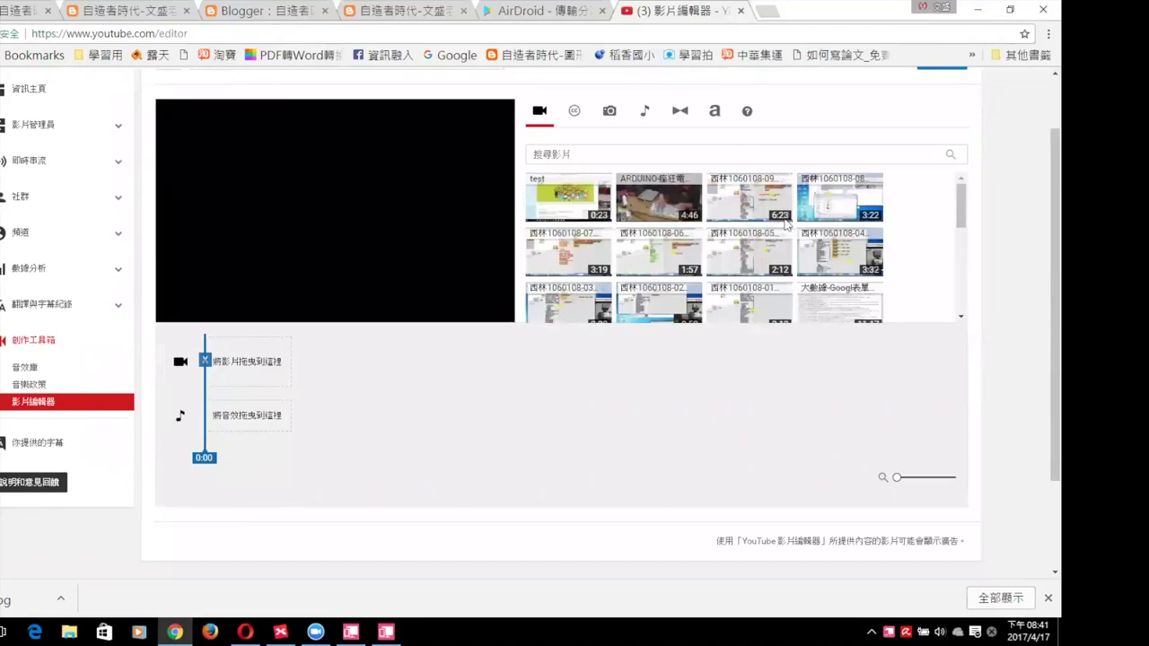
mouse_move(961, 202)
left_mouse_down()
mouse_move(960, 285)
mouse_move(961, 190)
left_mouse_up()
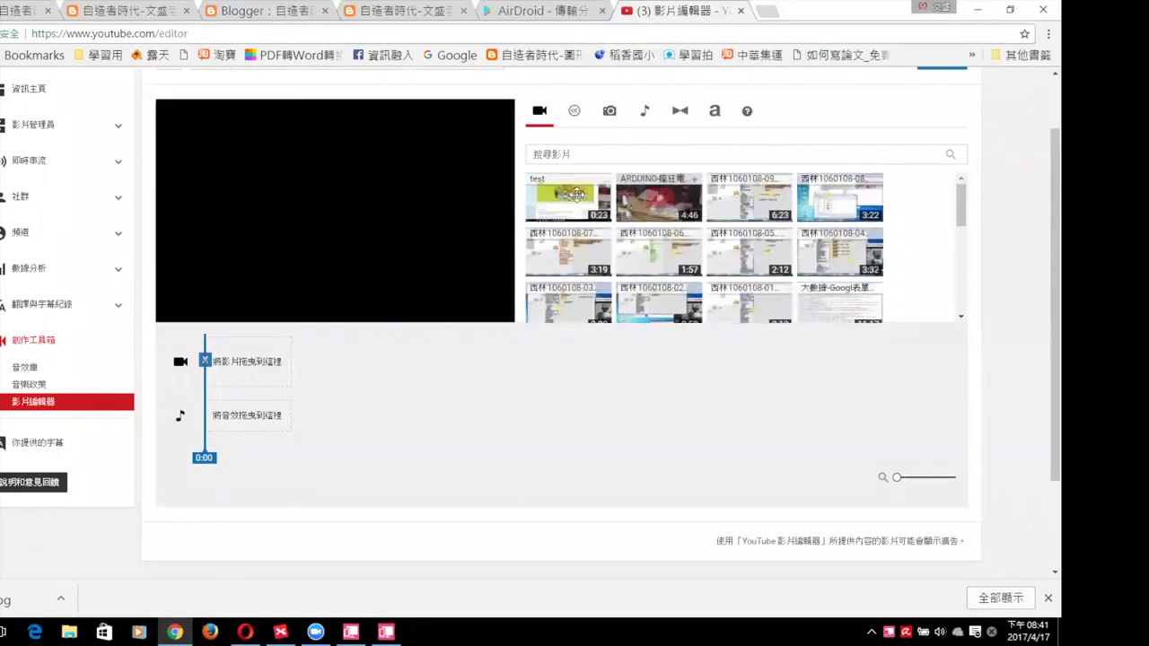
left_click_drag(568, 196, 248, 363)
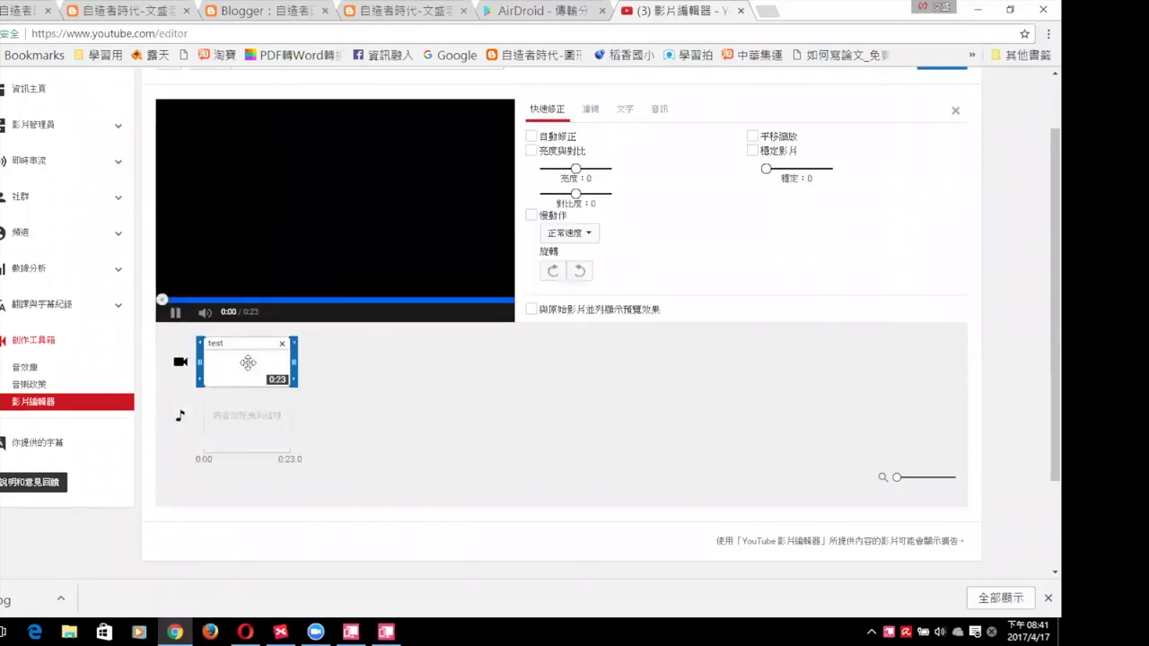
scroll(761, 222, "up", 1)
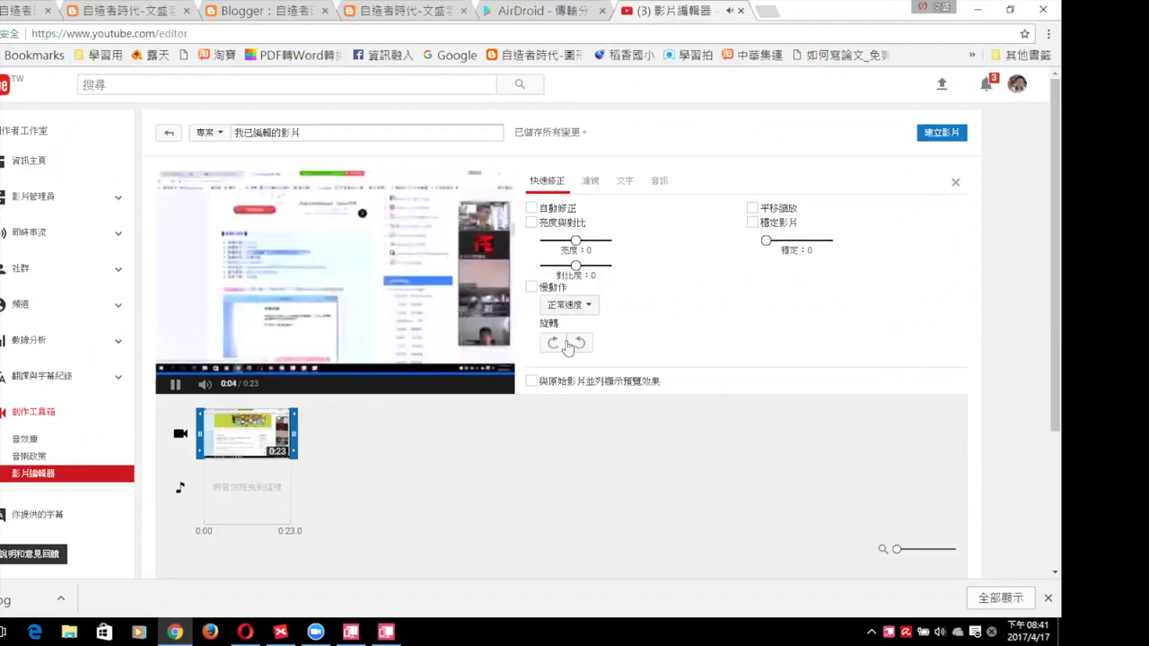
left_click(175, 385)
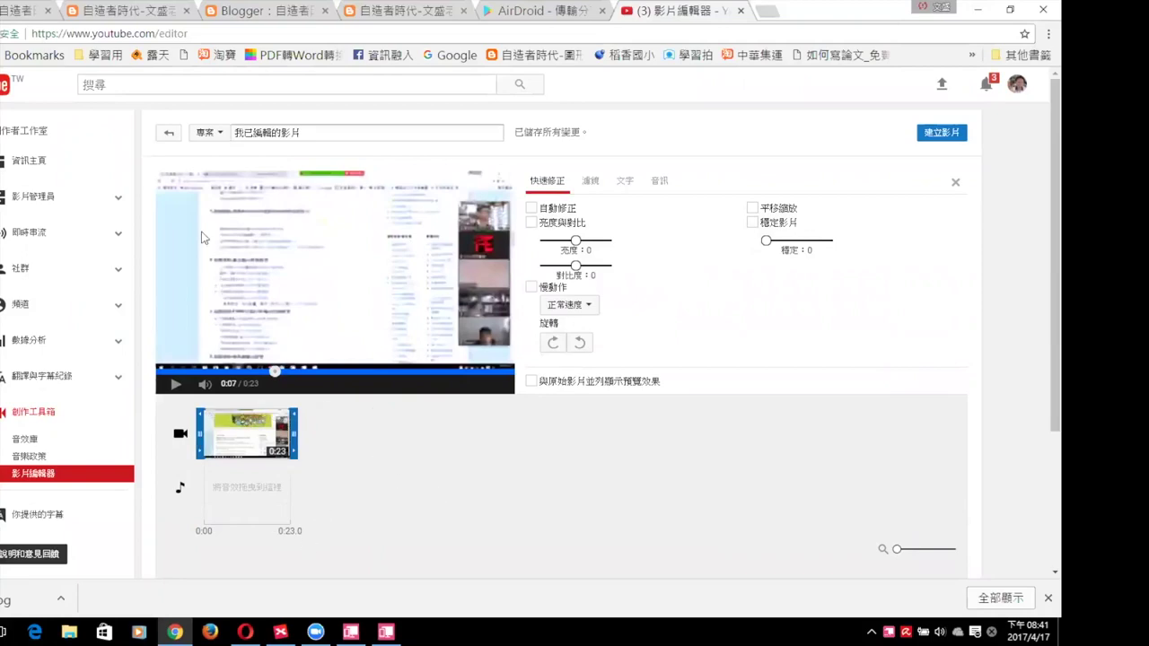
- Open 影片管理員 and look through the list of uploaded videos
left_click(80, 201)
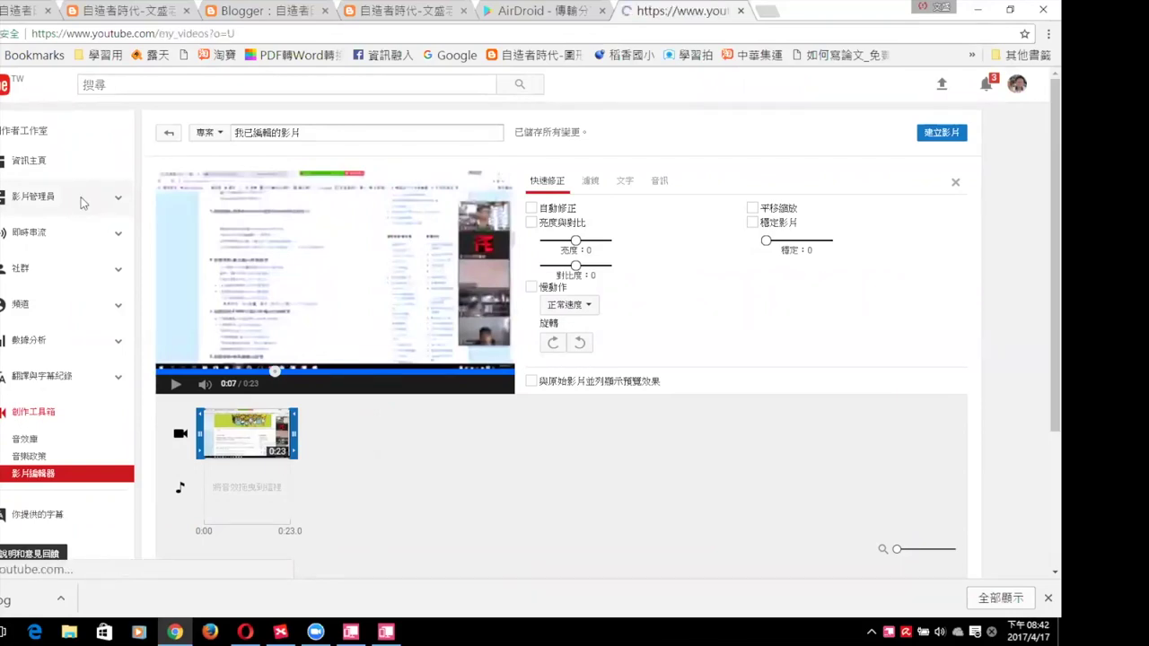
scroll(72, 216, "down", 1)
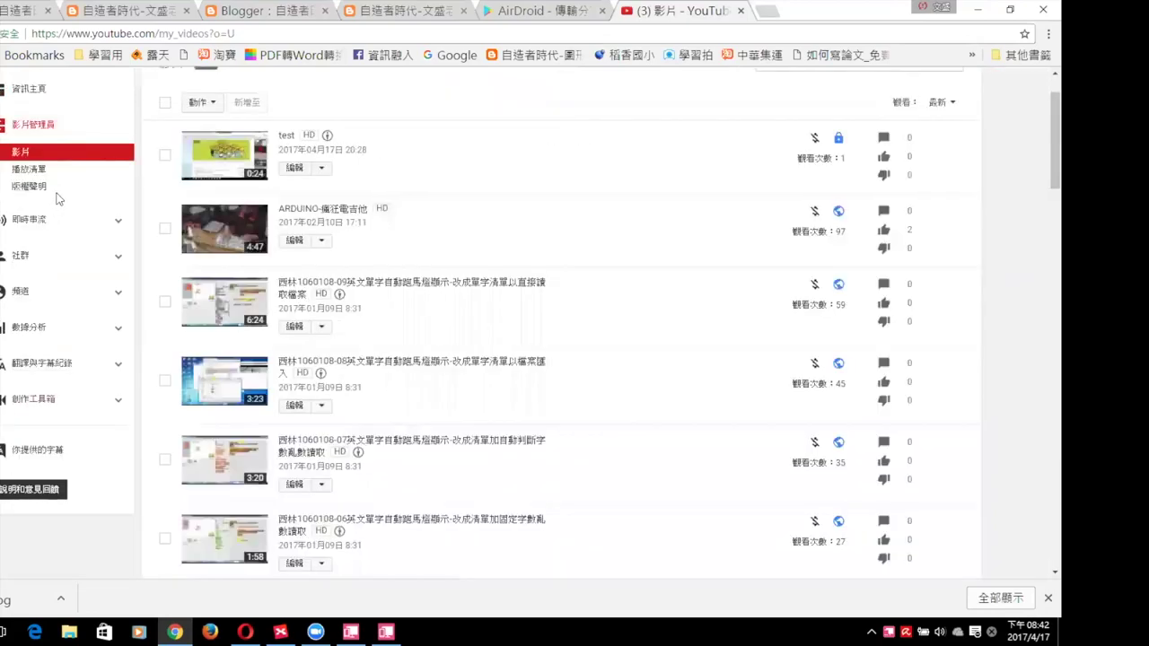
scroll(340, 173, "down", 10)
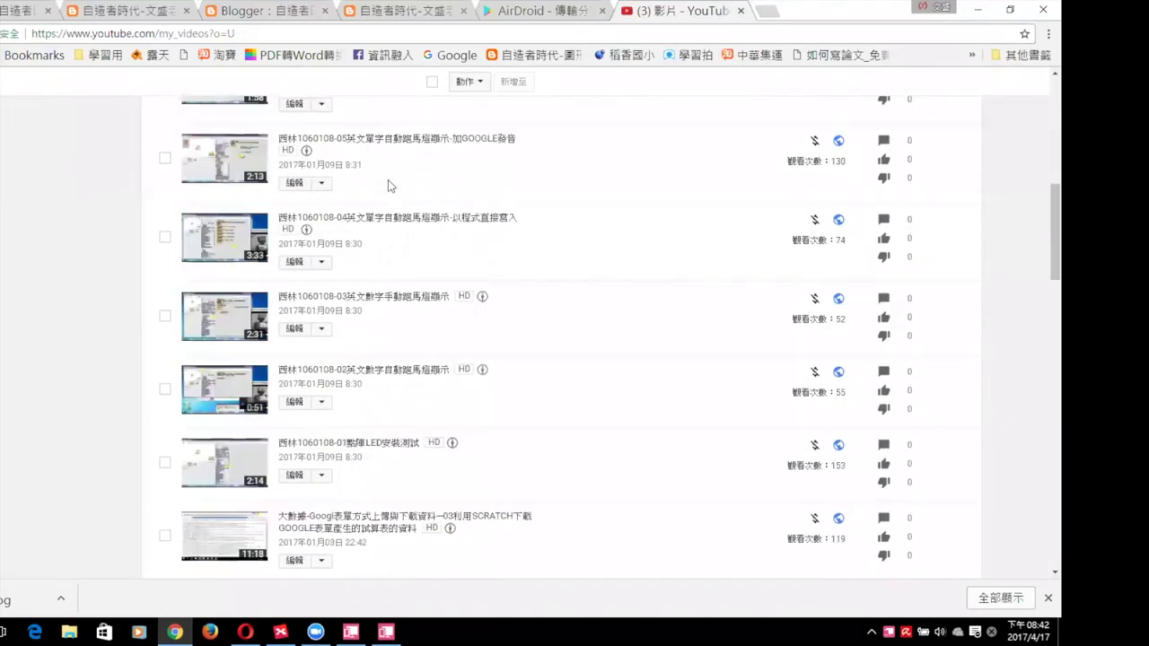
scroll(403, 212, "up", 10)
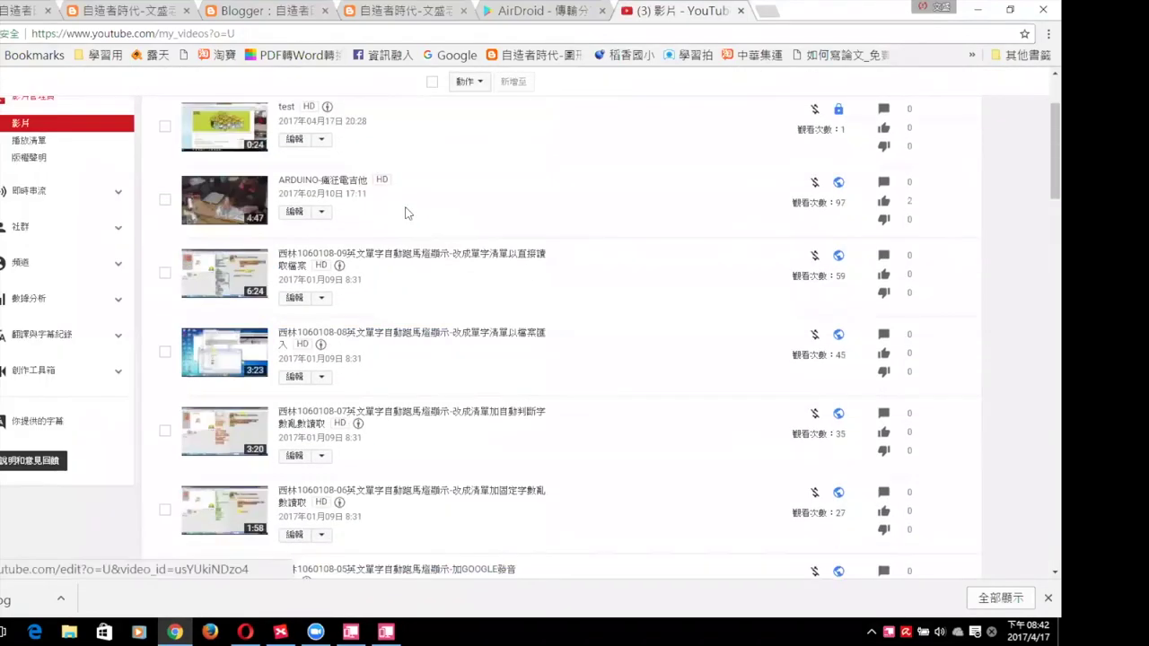
scroll(574, 323, "down", 6)
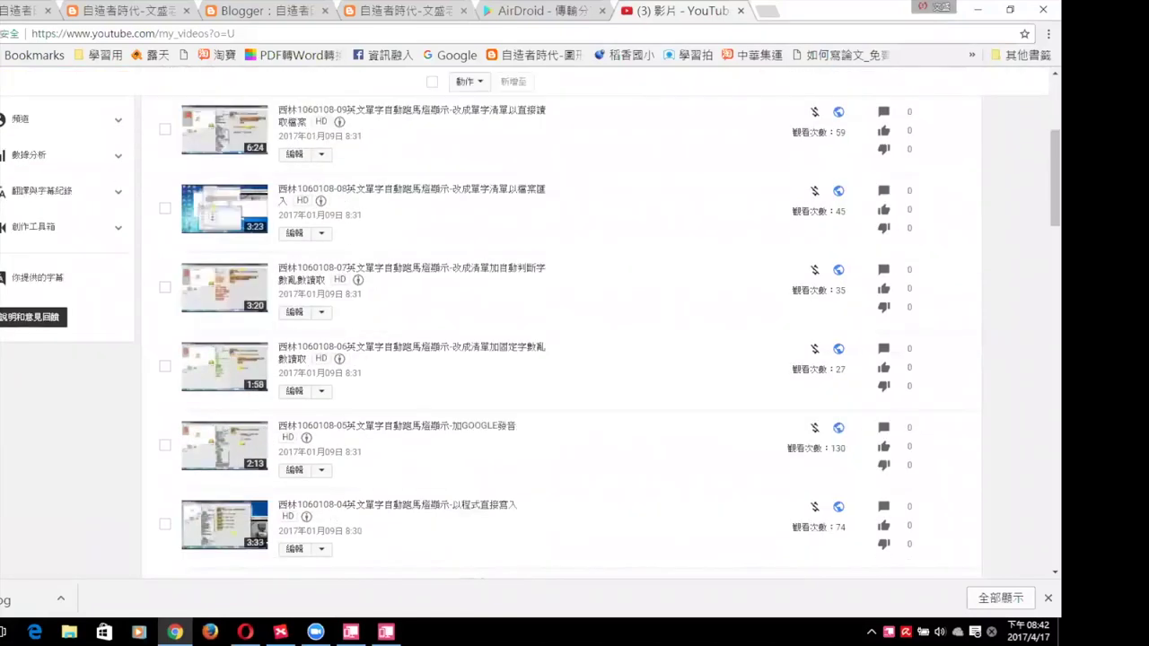
scroll(575, 328, "up", 4)
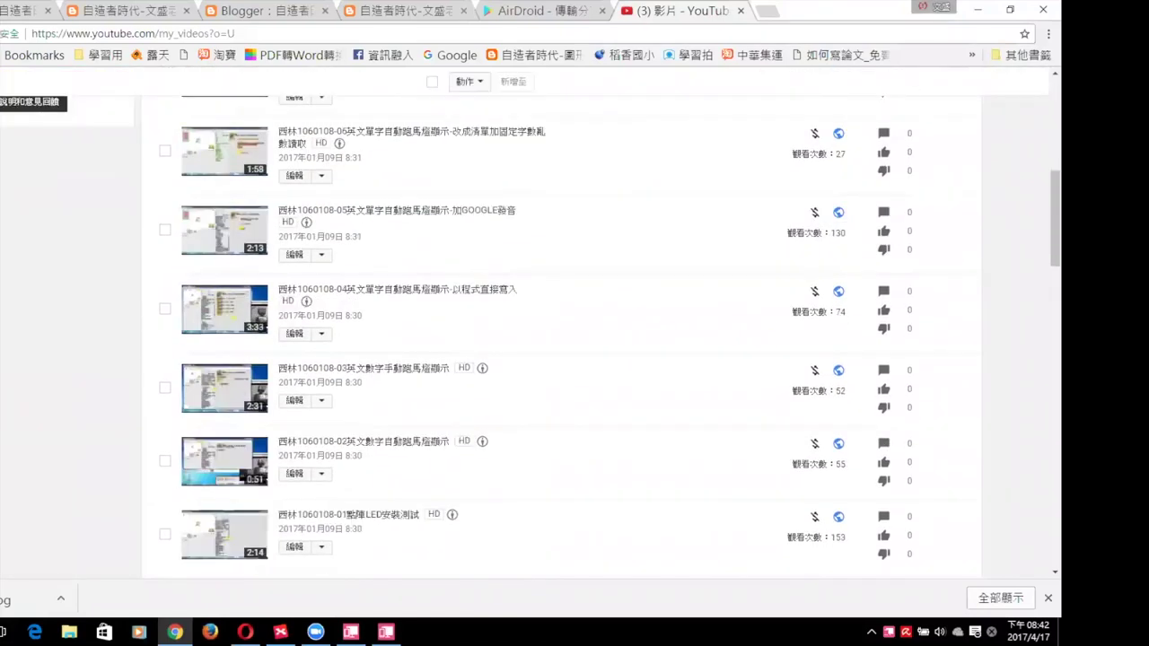
scroll(595, 264, "up", 2)
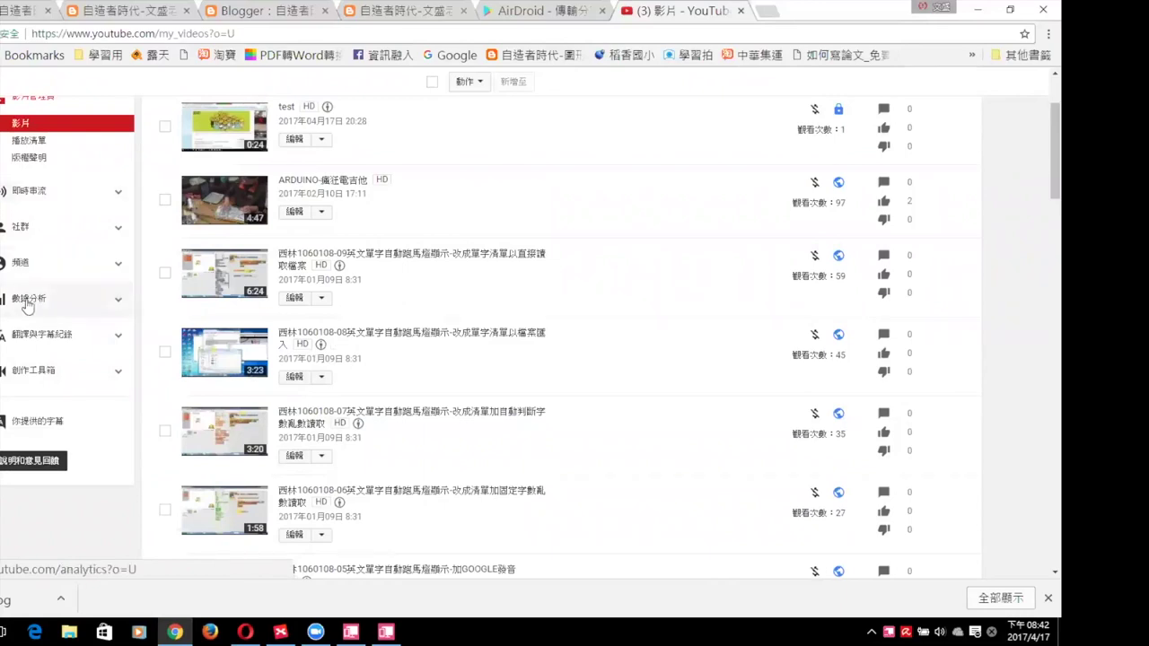
- Open the channel's 數據分析 overview and examine its watch time, views and revenue charts
left_click(63, 299)
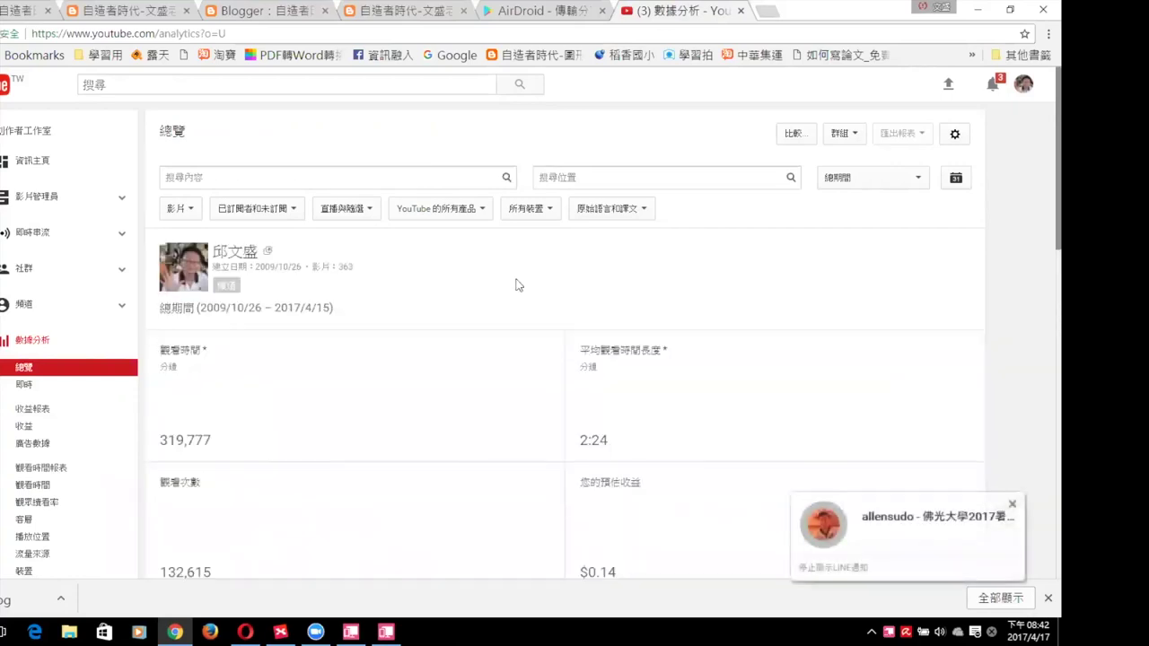
scroll(517, 286, "down", 2)
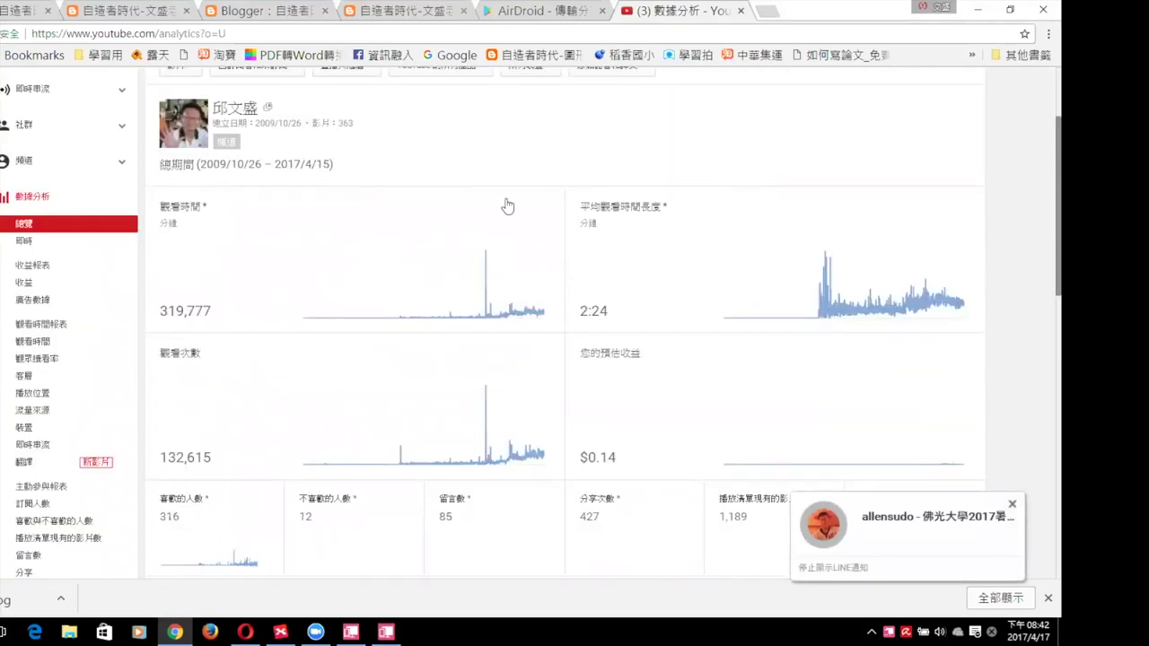
- Examine the channel overview's engagement figures and the 前 10 名熱門影片 table for watch time, views and estimated revenue per video
mouse_move(505, 285)
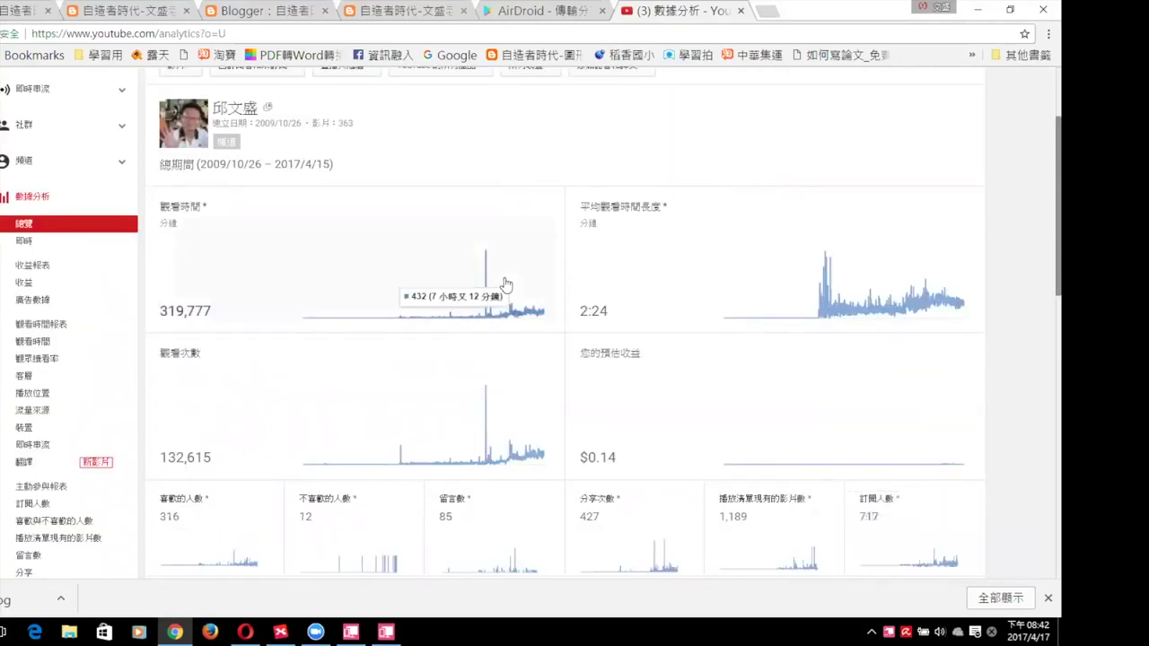
scroll(506, 287, "down", 3)
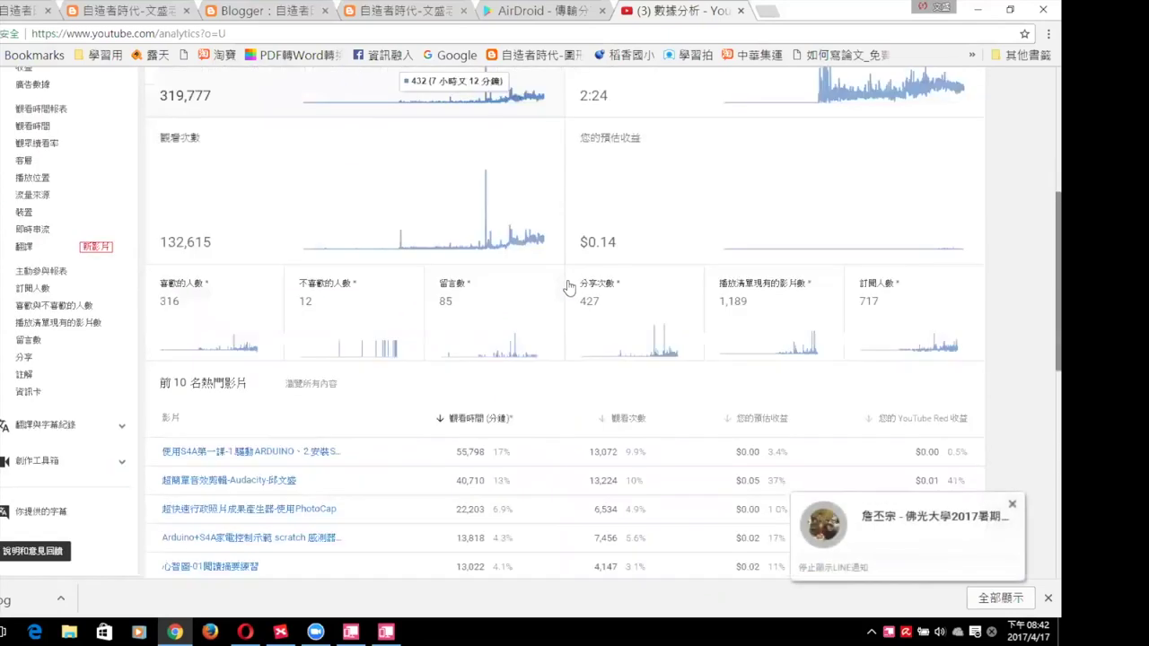
scroll(505, 308, "down", 3)
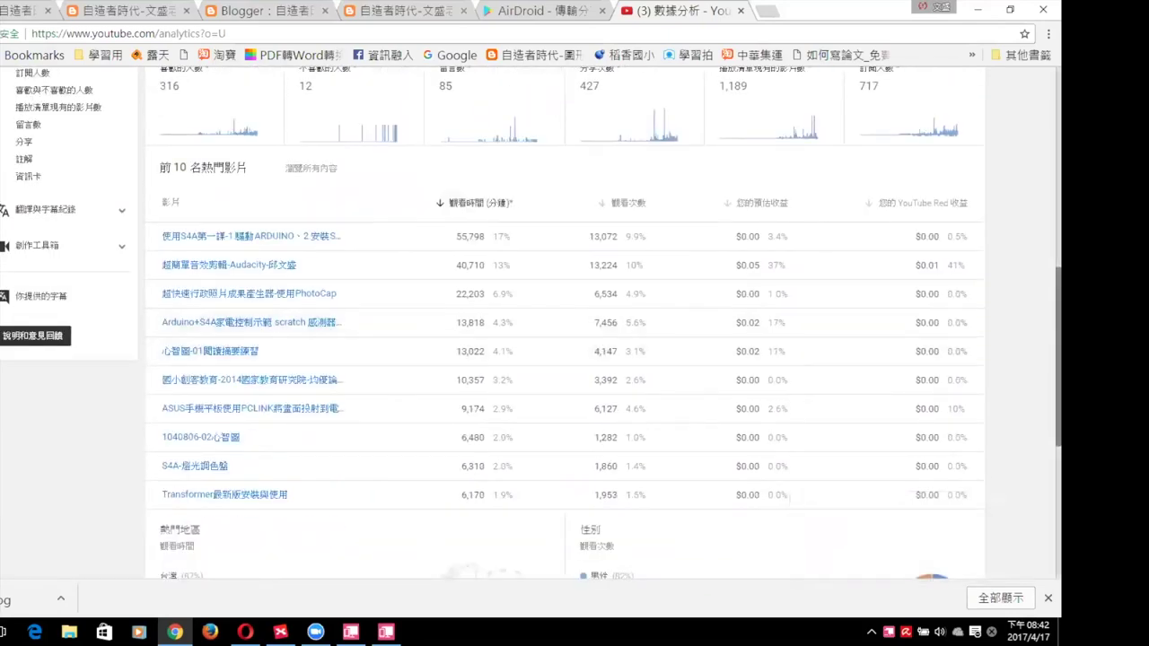
scroll(531, 323, "up", 1)
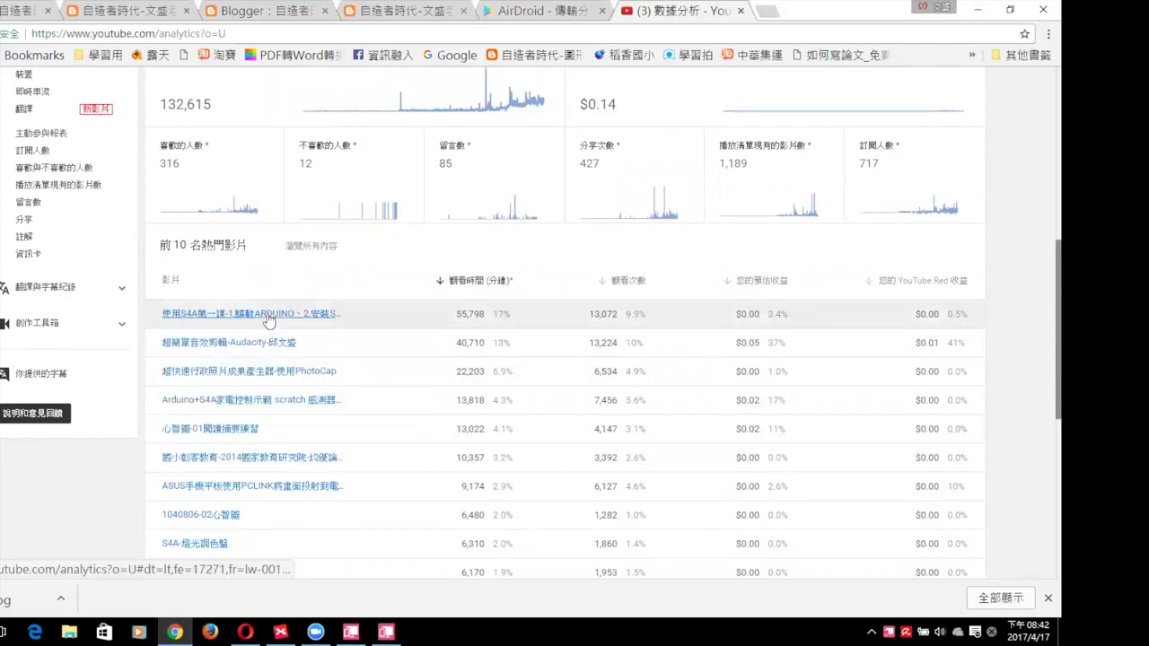
mouse_move(269, 320)
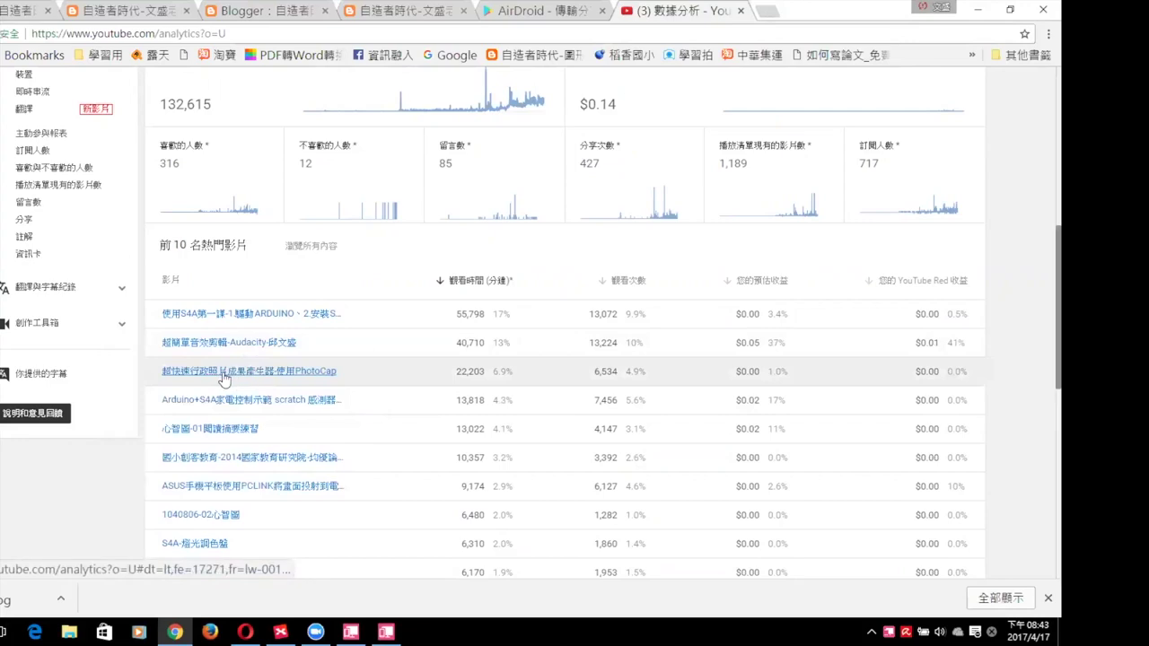
mouse_move(235, 376)
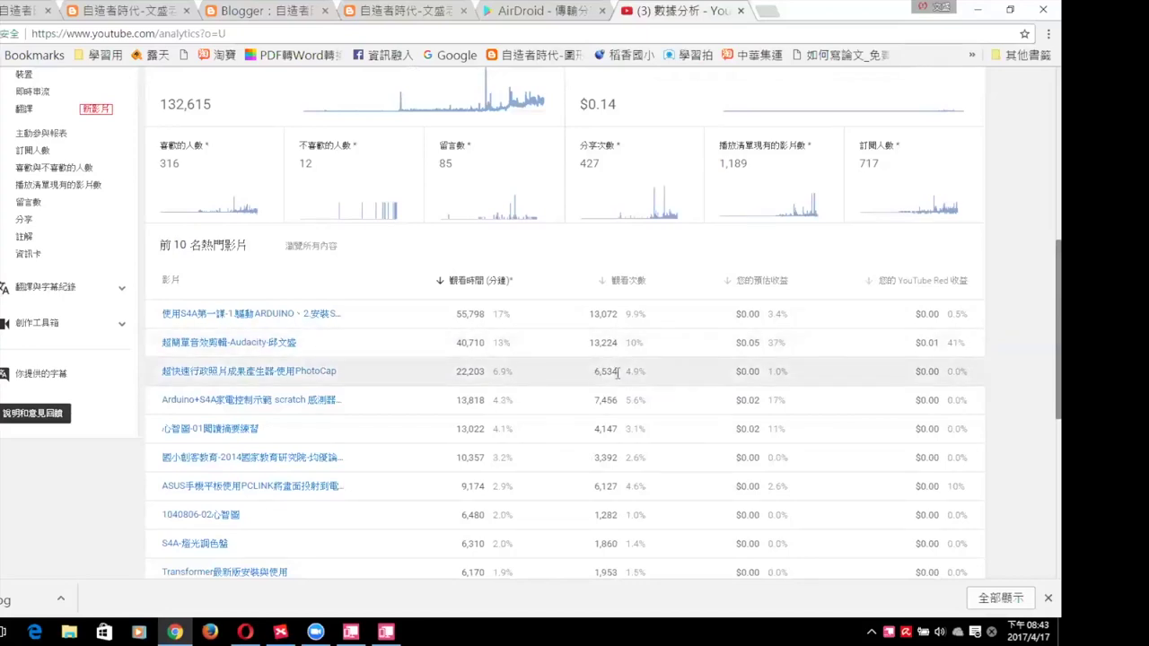
scroll(637, 376, "up", 2)
scroll(539, 359, "up", 4)
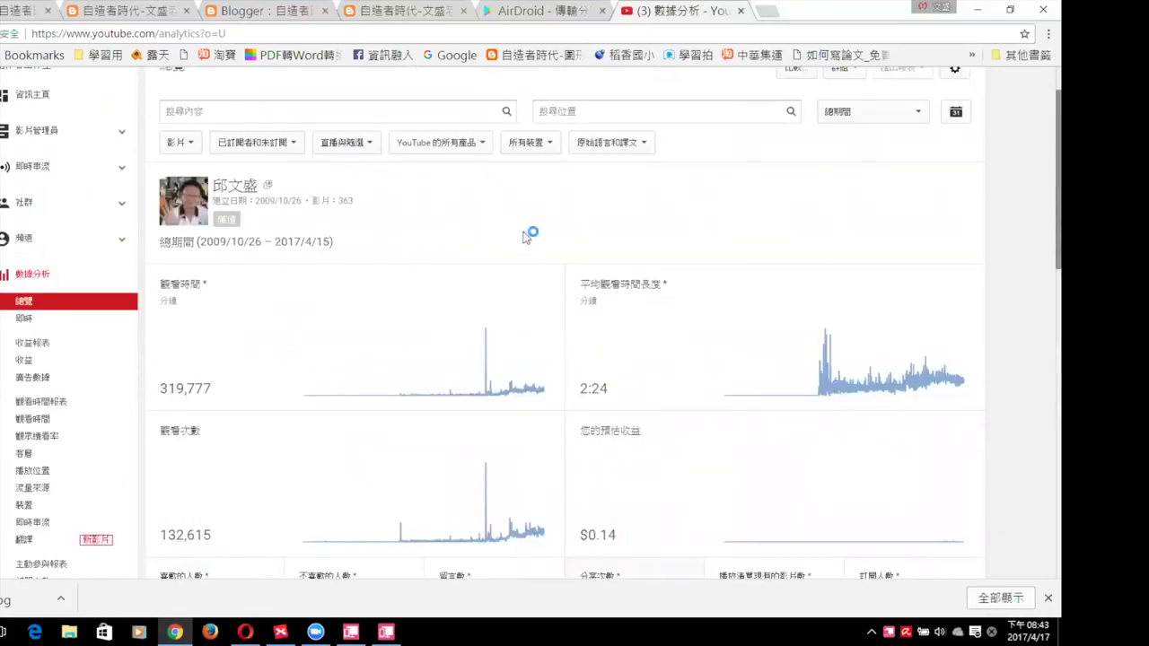
scroll(363, 243, "up", 1)
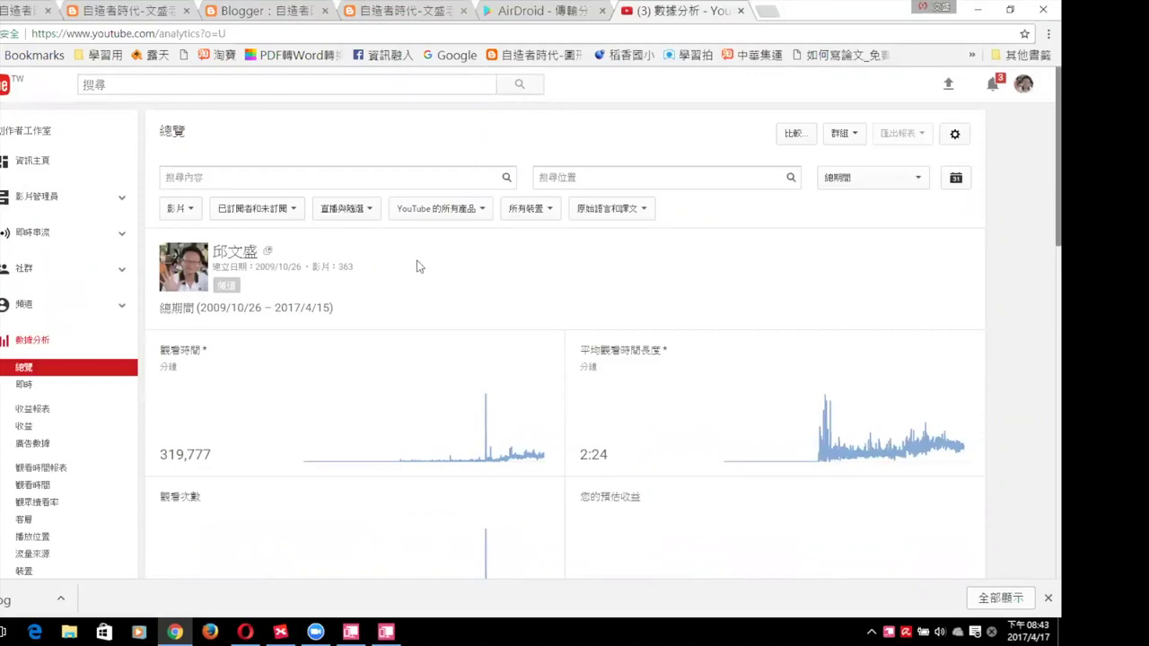
- Review the overview's region, gender and traffic source breakdowns, and open the detailed 播放位置 report
scroll(418, 270, "down", 12)
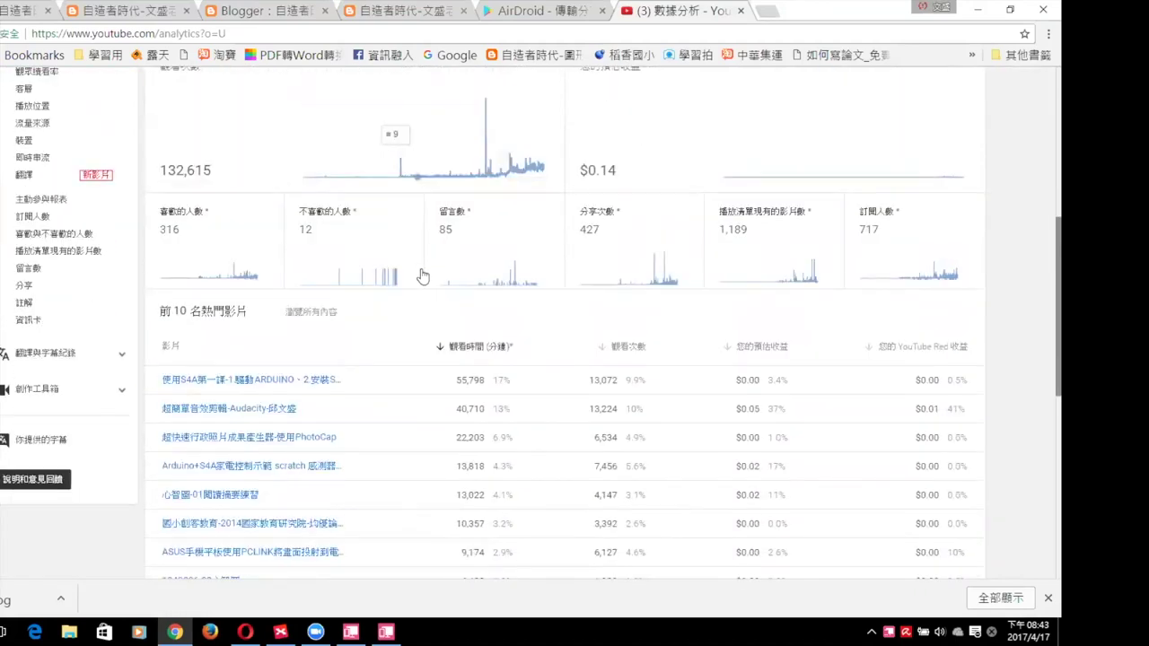
scroll(421, 273, "down", 2)
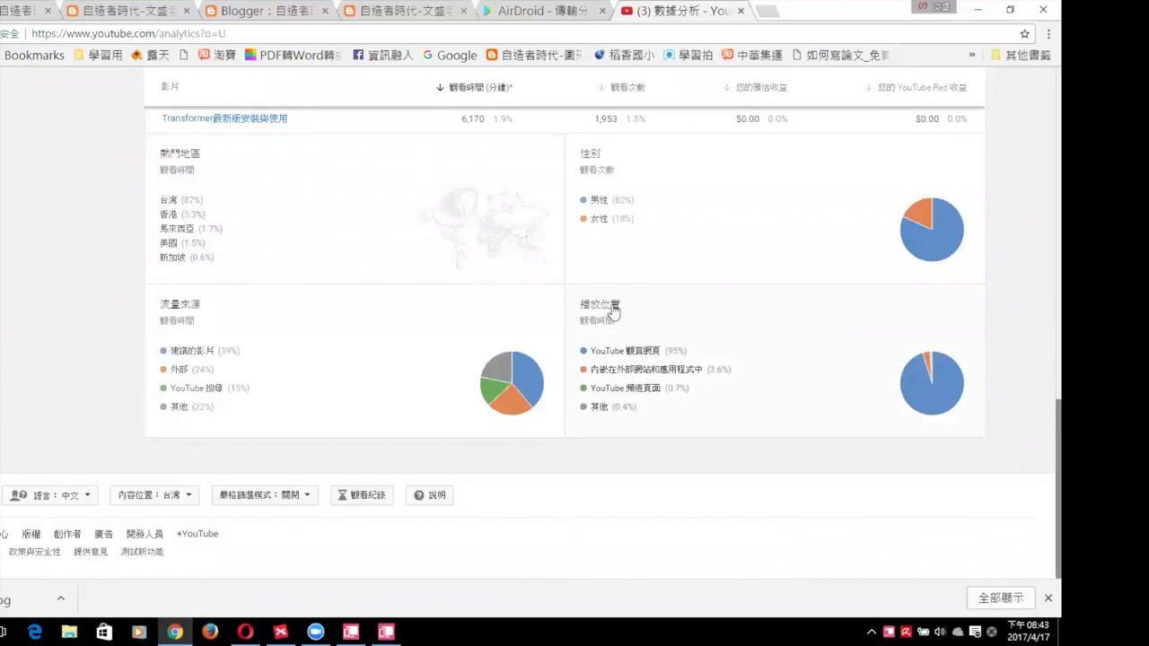
left_click(613, 309)
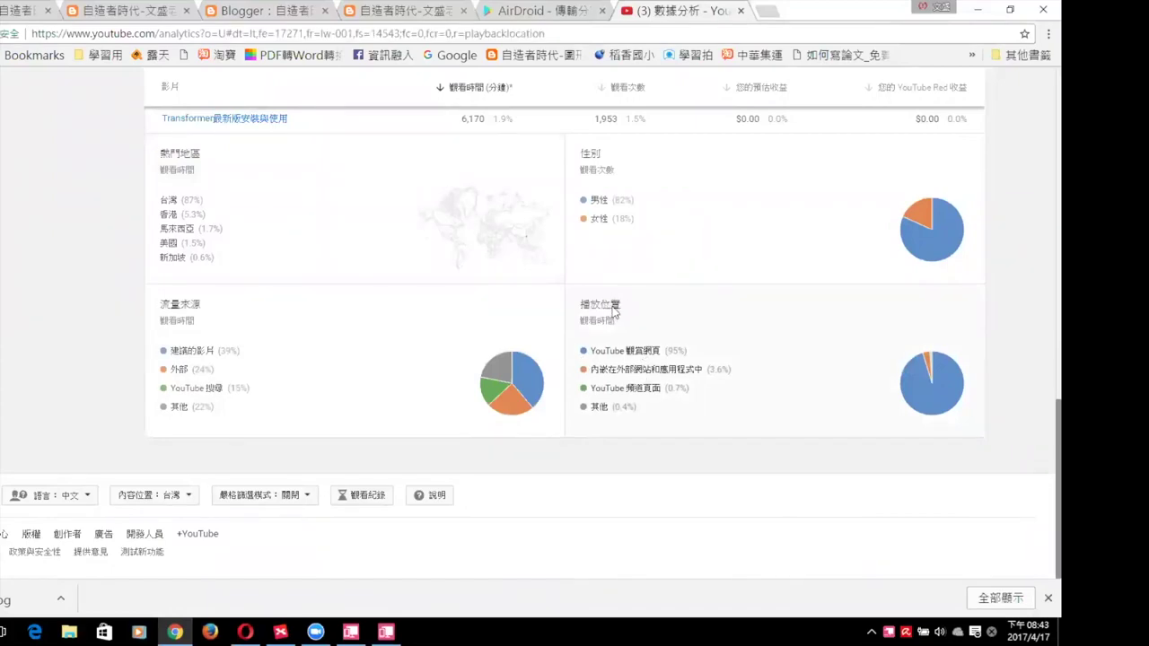